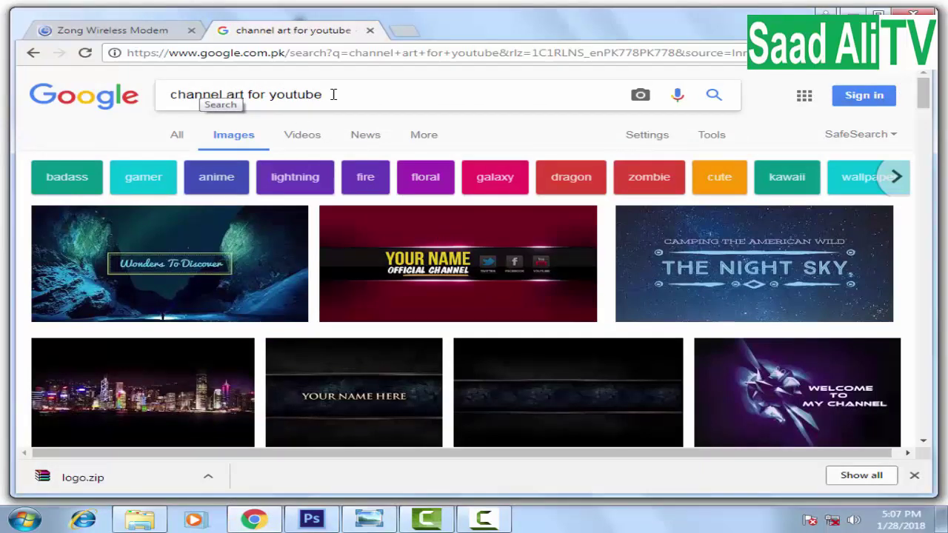
# - Find the 2560 × 1440 channel art template from hbobis.wordpress.com among the image results and preview it
pyautogui.scroll(-7, 608, 139)
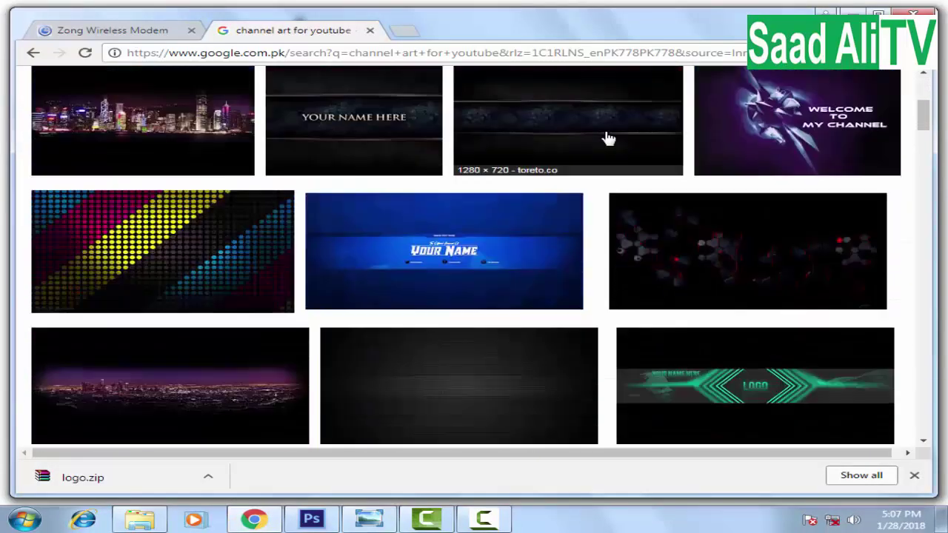
pyautogui.scroll(-2, 640, 148)
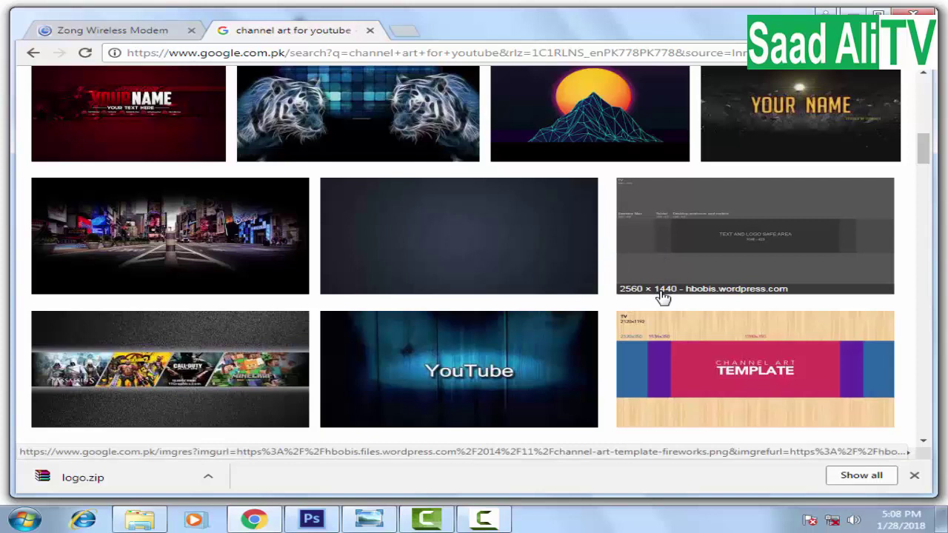
pyautogui.click(699, 245)
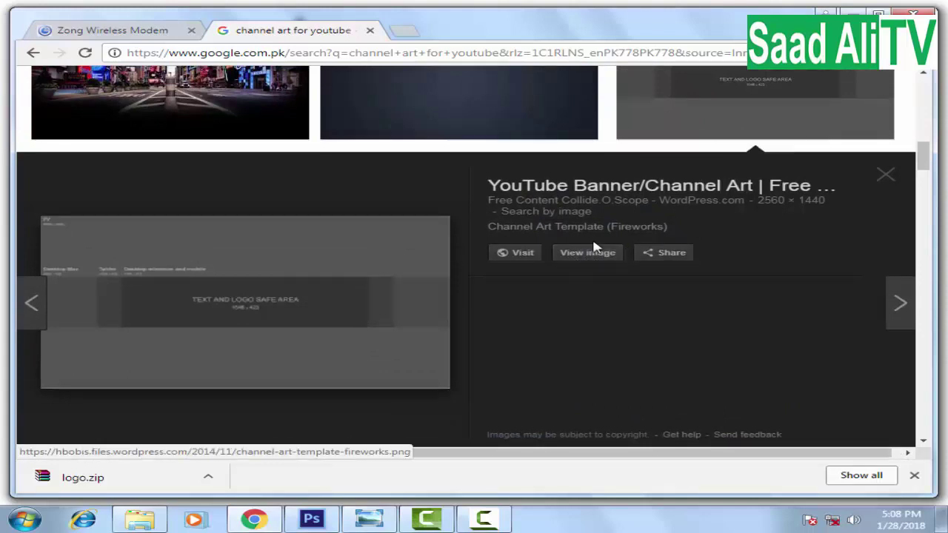
pyautogui.click(404, 30)
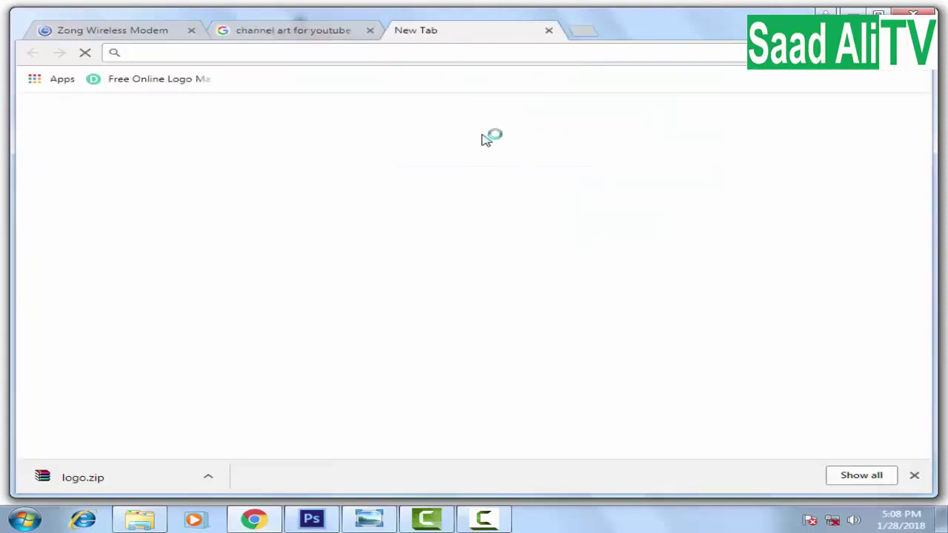
# - Switch to Photoshop and open channel-art-template-fireworks from My Documents, accepting the loss of the additional Fireworks data
pyautogui.click(853, 13)
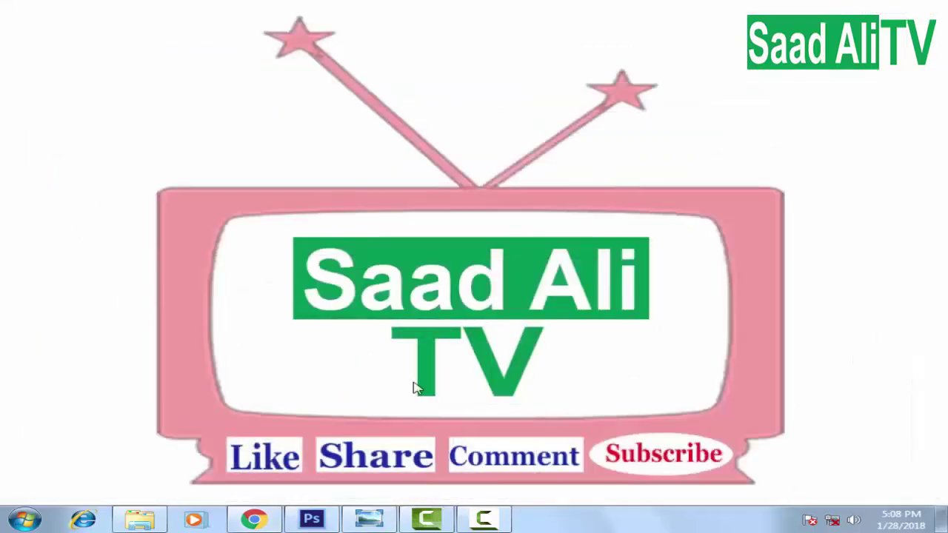
pyautogui.click(311, 519)
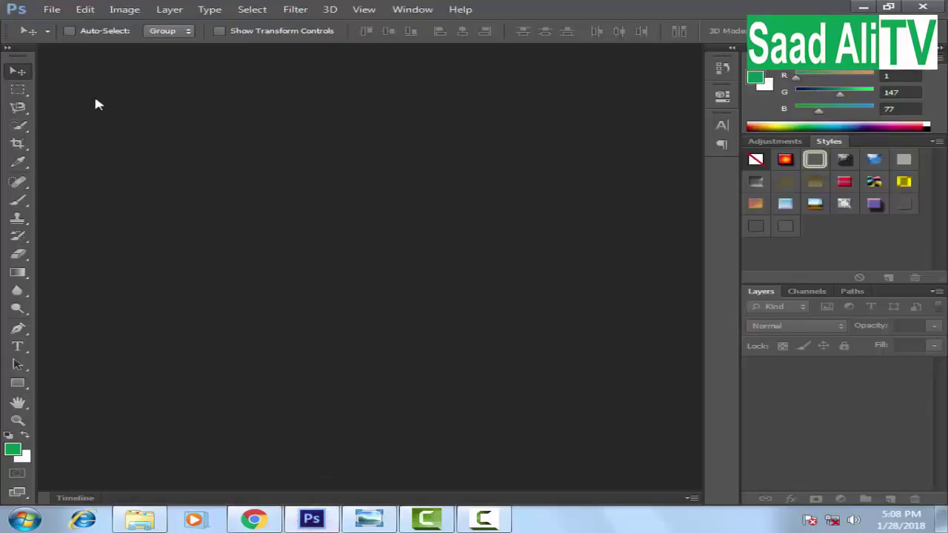
pyautogui.click(51, 9)
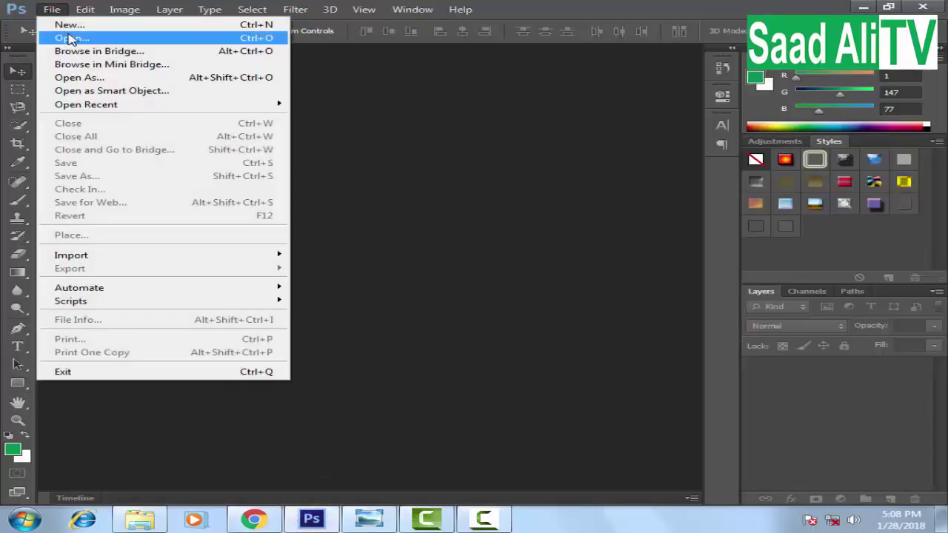
pyautogui.click(70, 38)
pyautogui.click(621, 172)
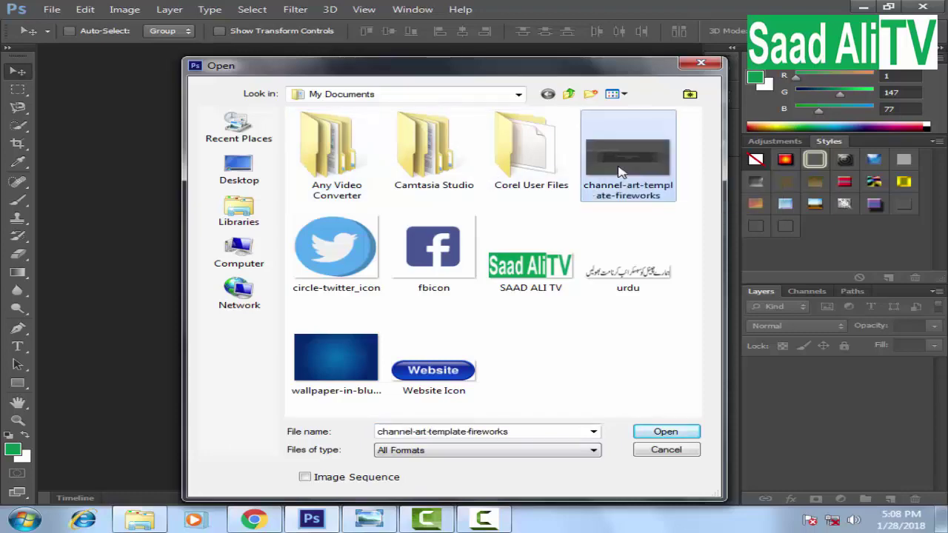
pyautogui.click(665, 432)
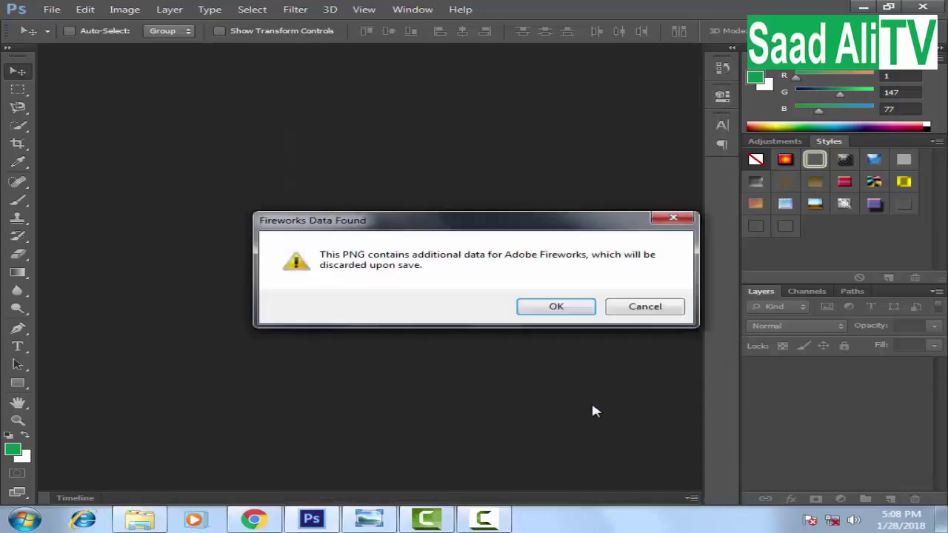
pyautogui.click(548, 307)
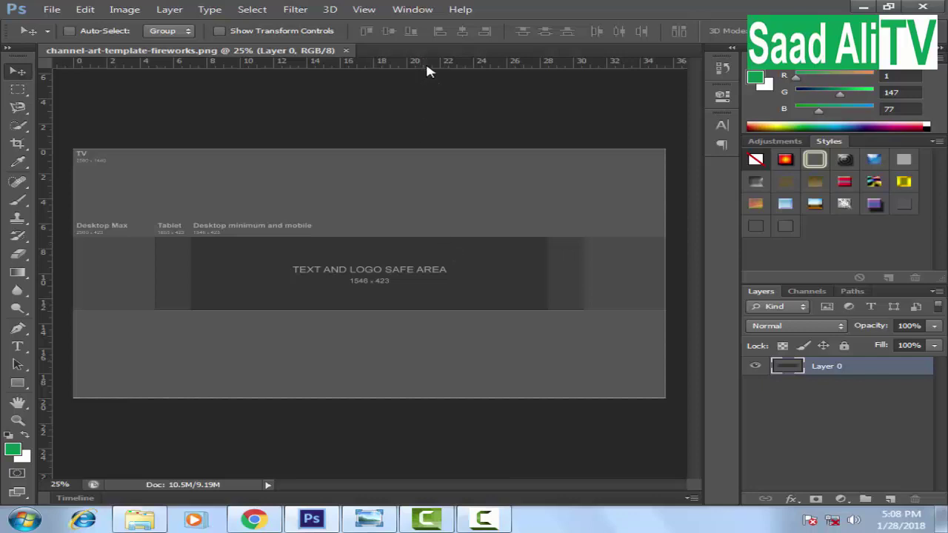
# - Place a horizontal guide along the upper edge of the text and logo safe area
pyautogui.moveTo(427, 71); pyautogui.dragTo(417, 235)
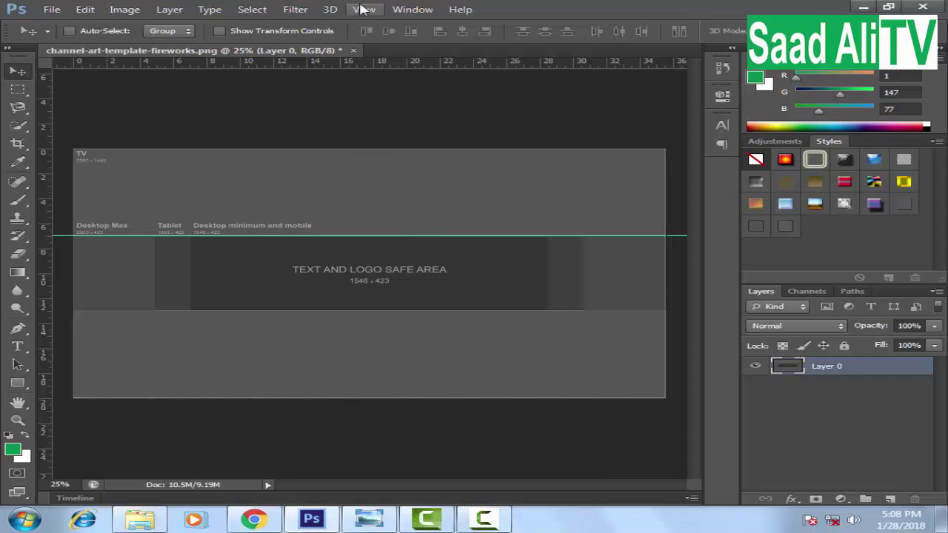
# - Hide the rulers and show them again
pyautogui.click(363, 10)
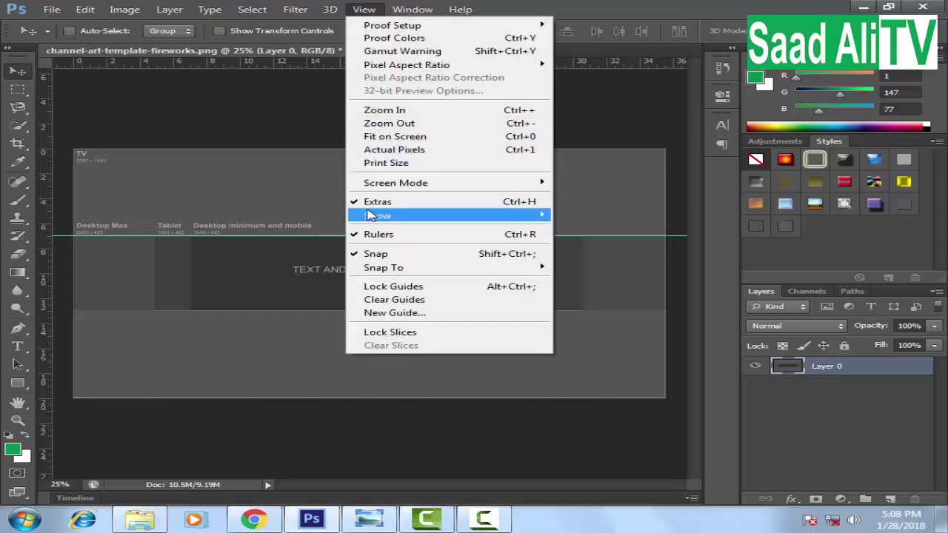
pyautogui.click(358, 236)
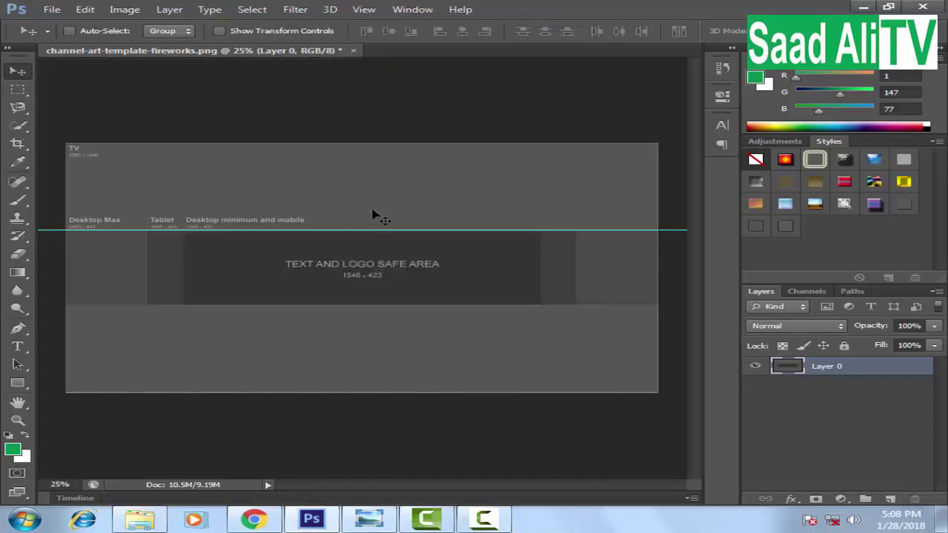
pyautogui.click(364, 10)
pyautogui.click(358, 234)
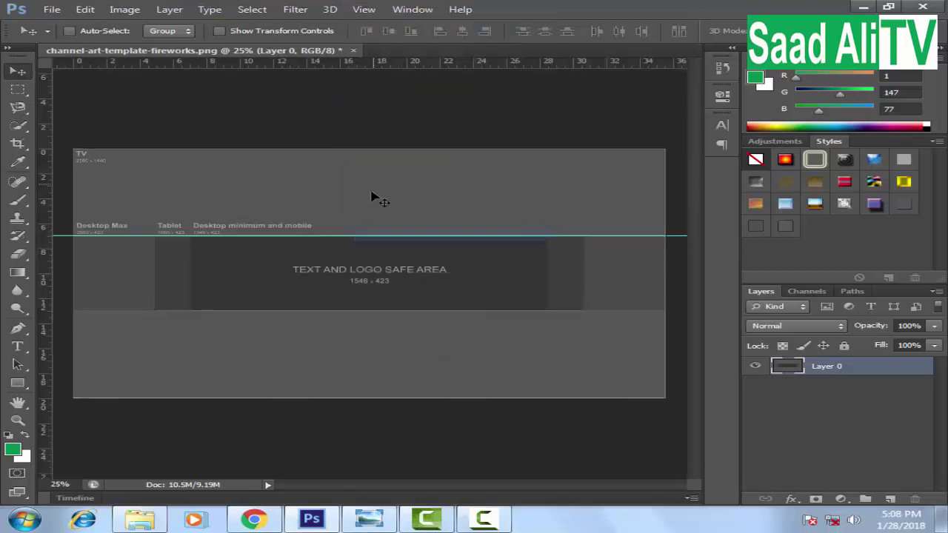
# - Place a horizontal guide along the safe area's lower edge and vertical guides at both outer edges of the tablet area
pyautogui.moveTo(426, 70); pyautogui.dragTo(388, 309)
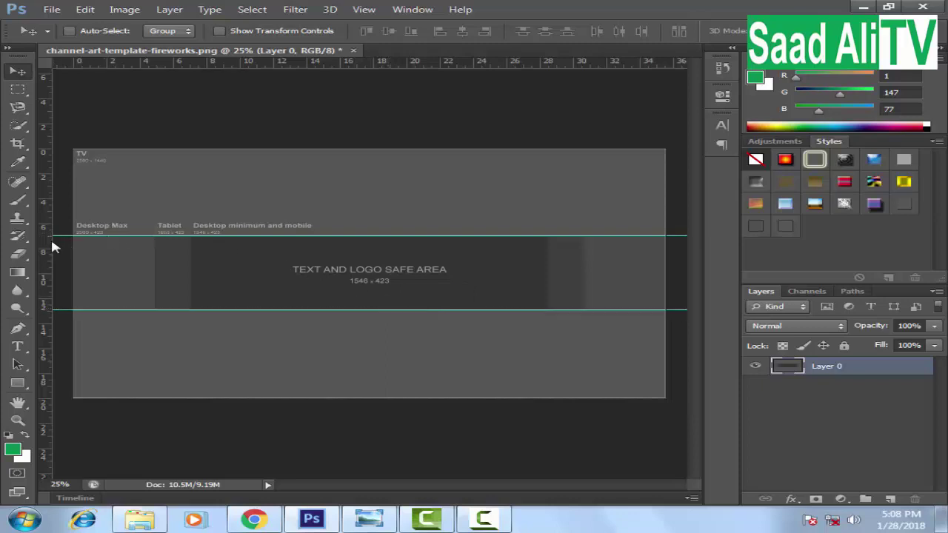
pyautogui.moveTo(49, 247); pyautogui.dragTo(153, 253)
pyautogui.moveTo(48, 257); pyautogui.dragTo(582, 283)
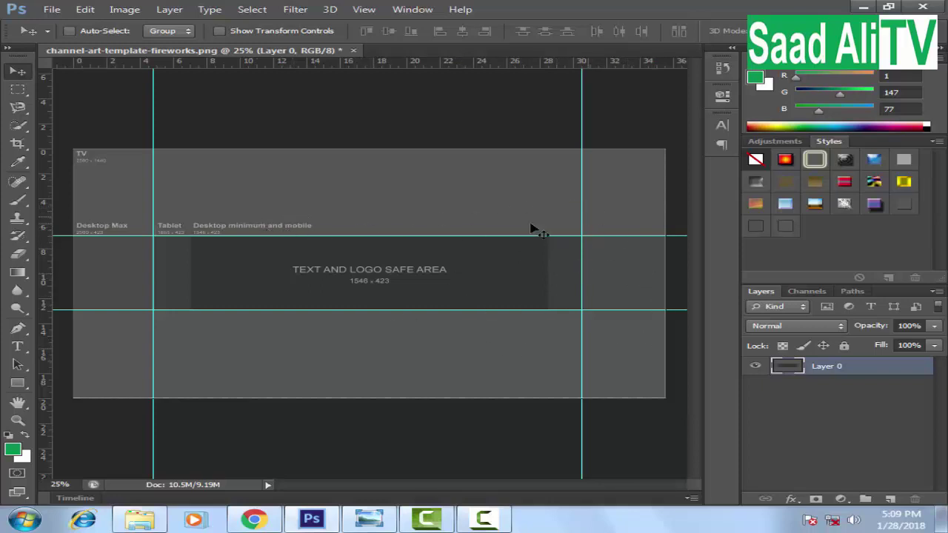
# - Try several preset styles on the template layer, finishing with the brown color and gradient overlay style
pyautogui.click(785, 161)
pyautogui.click(818, 162)
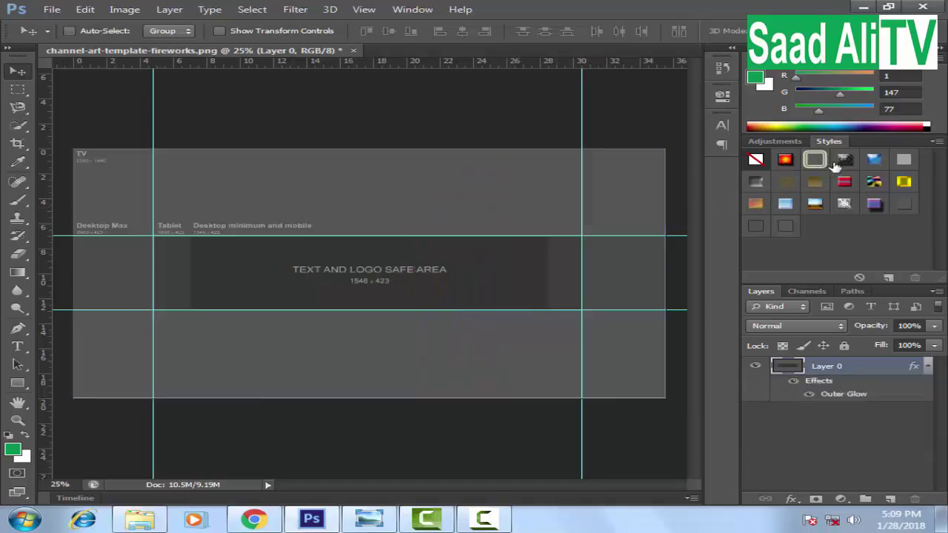
pyautogui.click(845, 161)
pyautogui.click(874, 163)
pyautogui.click(822, 185)
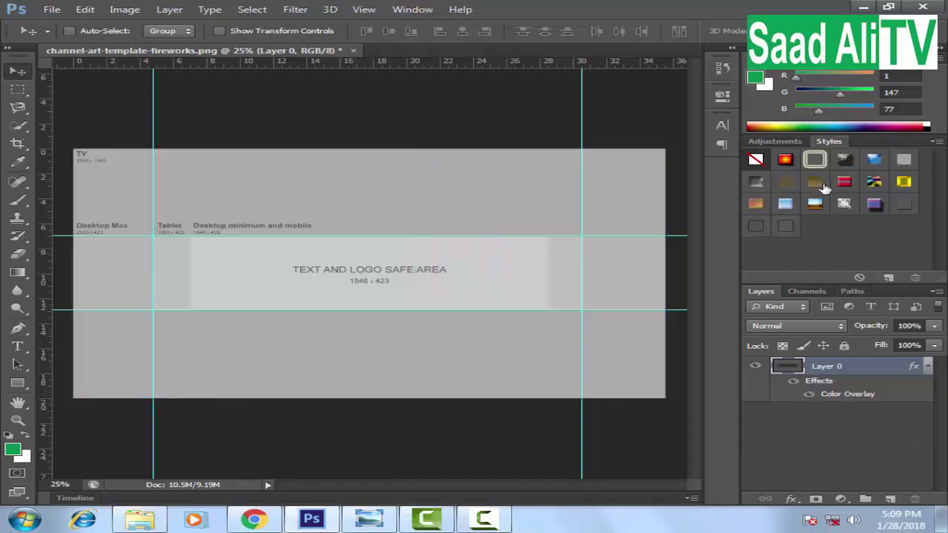
pyautogui.click(756, 183)
pyautogui.click(785, 182)
pyautogui.click(815, 183)
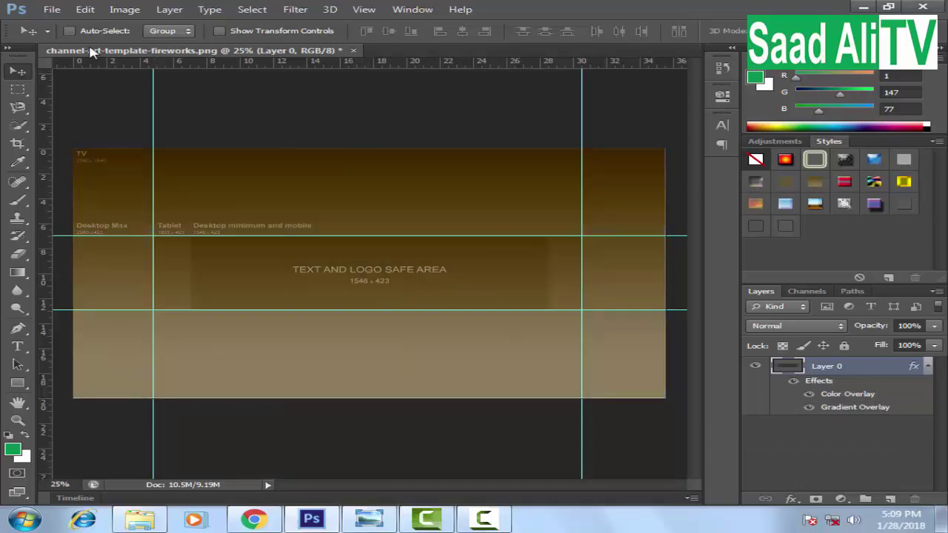
# - Open the wallpaper-in-blue-background-22.jpg image from My Documents
pyautogui.click(52, 10)
pyautogui.click(69, 39)
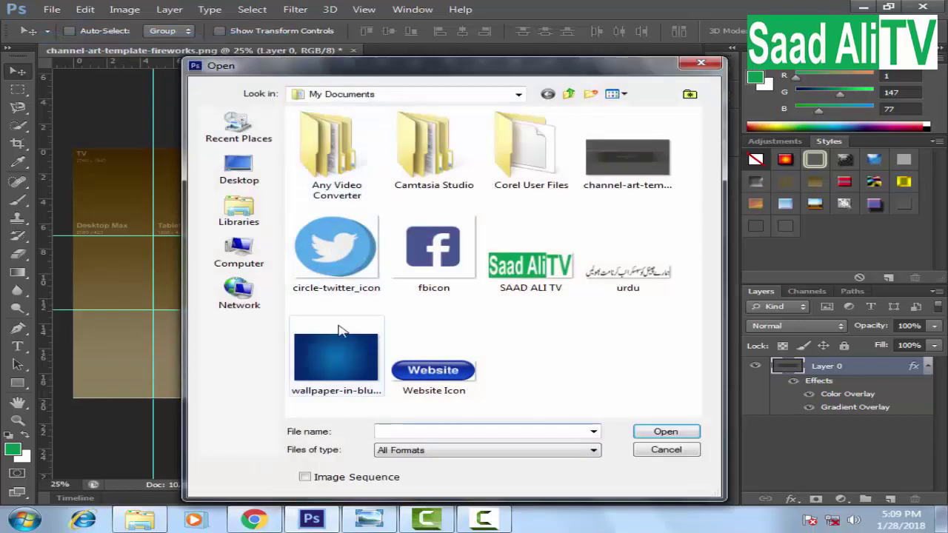
pyautogui.click(336, 359)
pyautogui.click(665, 431)
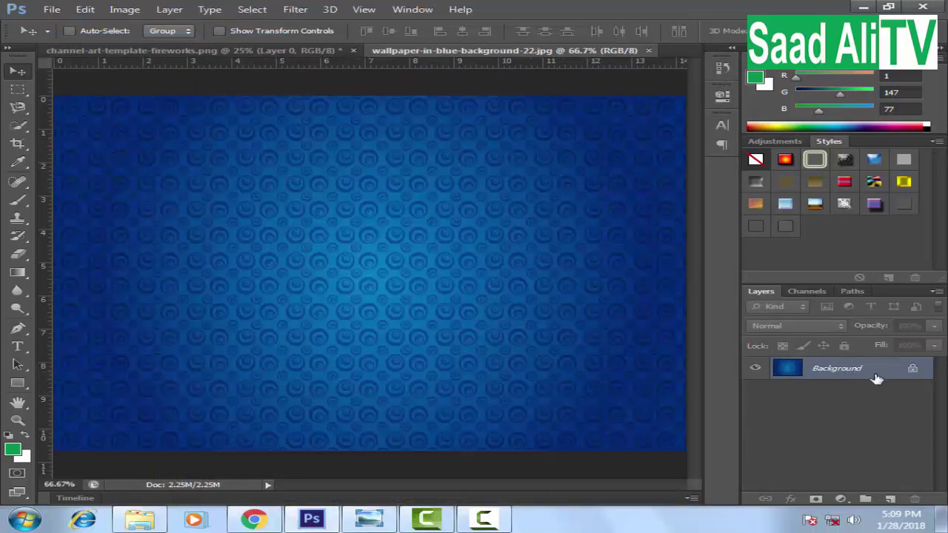
# - Convert the wallpaper's background to a regular layer named Layer 0 and move it into the channel art template document
pyautogui.doubleClick(912, 370)
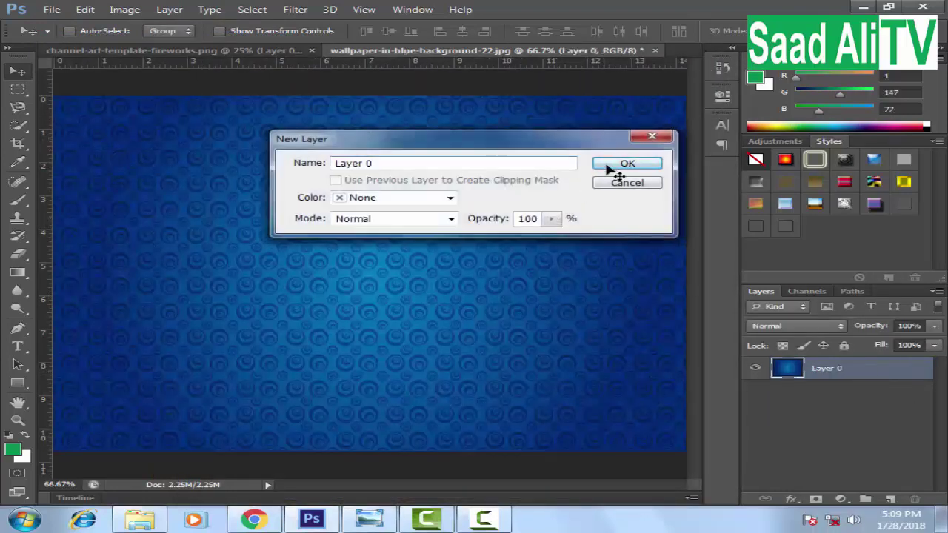
pyautogui.click(609, 167)
pyautogui.moveTo(247, 220)
pyautogui.mouseDown()
pyautogui.moveTo(210, 46)
pyautogui.moveTo(177, 51)
pyautogui.moveTo(247, 222)
pyautogui.mouseUp()
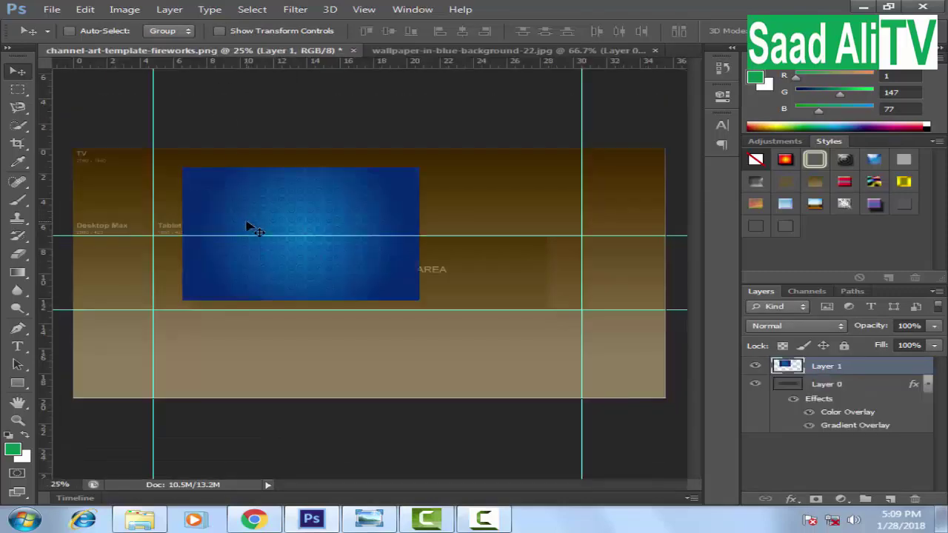
# - Scale the blue wallpaper layer to about 253% width and 187.5% height to cover the whole canvas, and apply the transformation
pyautogui.hotkey('ctrl', 't')
pyautogui.moveTo(418, 302); pyautogui.dragTo(665, 400)
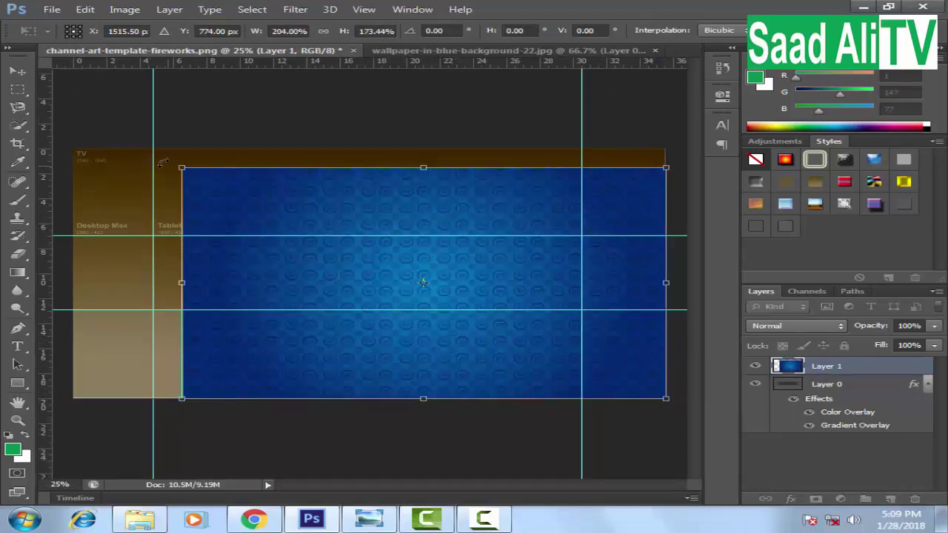
pyautogui.moveTo(181, 168); pyautogui.dragTo(73, 149)
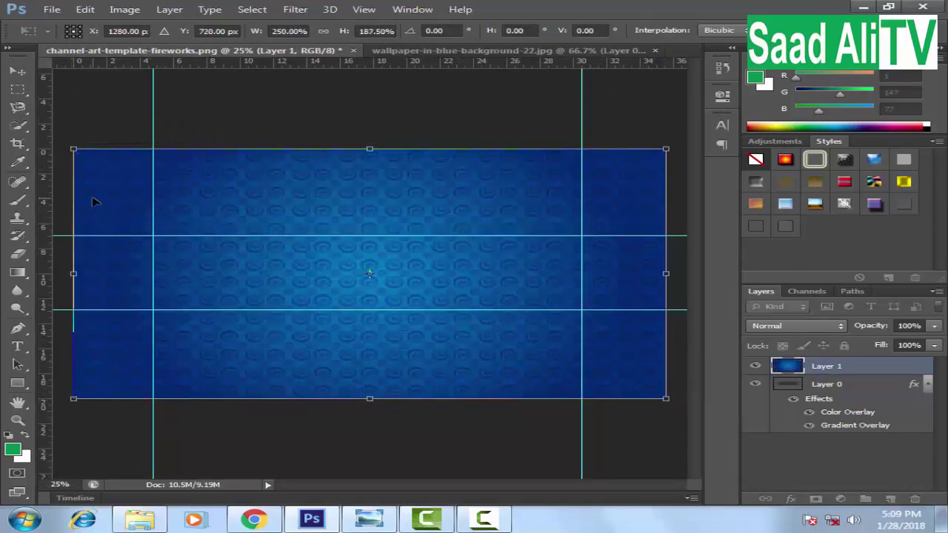
pyautogui.moveTo(68, 273); pyautogui.dragTo(66, 274)
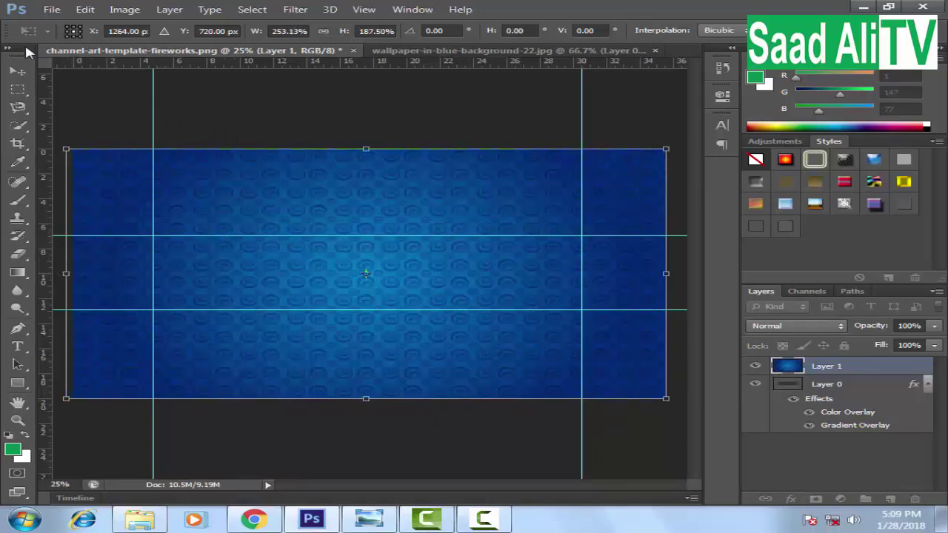
pyautogui.click(18, 71)
pyautogui.click(404, 208)
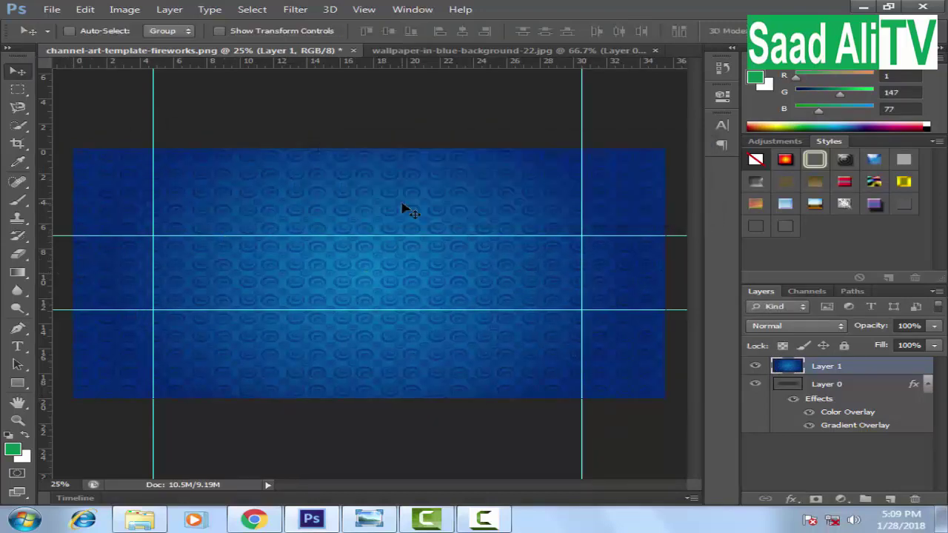
# - Delete the original template layer, Layer 0, beneath the blue wallpaper
pyautogui.click(792, 385)
pyautogui.press('Delete')
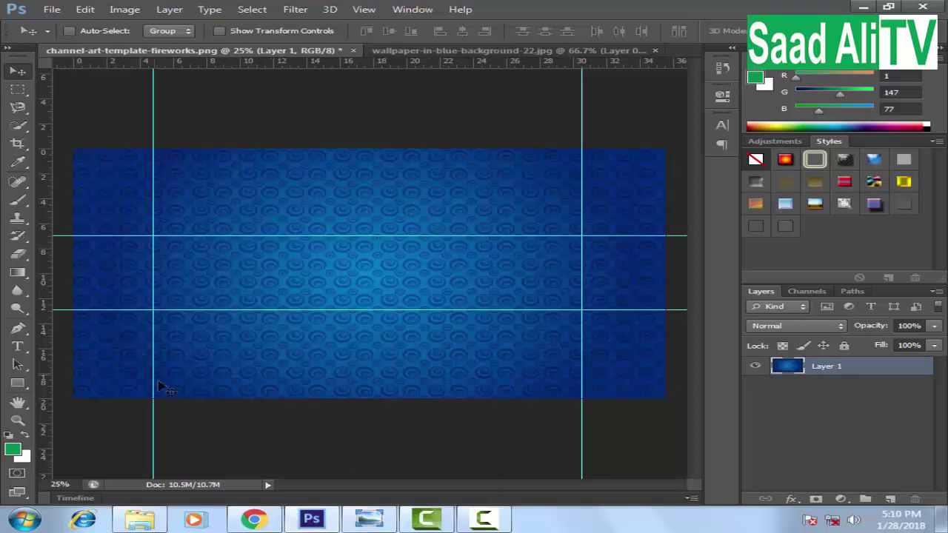
# - Examine the layout of the sample banner in the social icon image in Windows Photo Viewer, and return to Photoshop
pyautogui.click(395, 511)
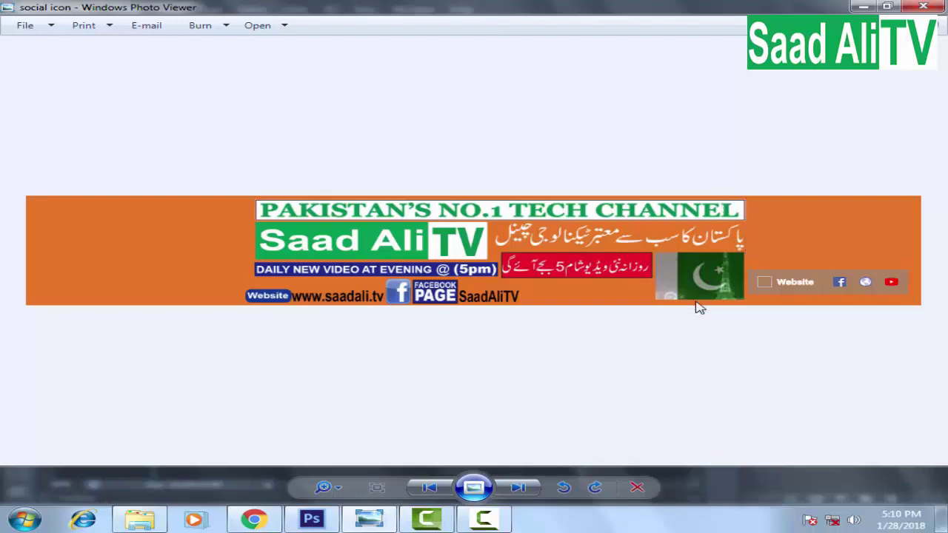
pyautogui.click(311, 519)
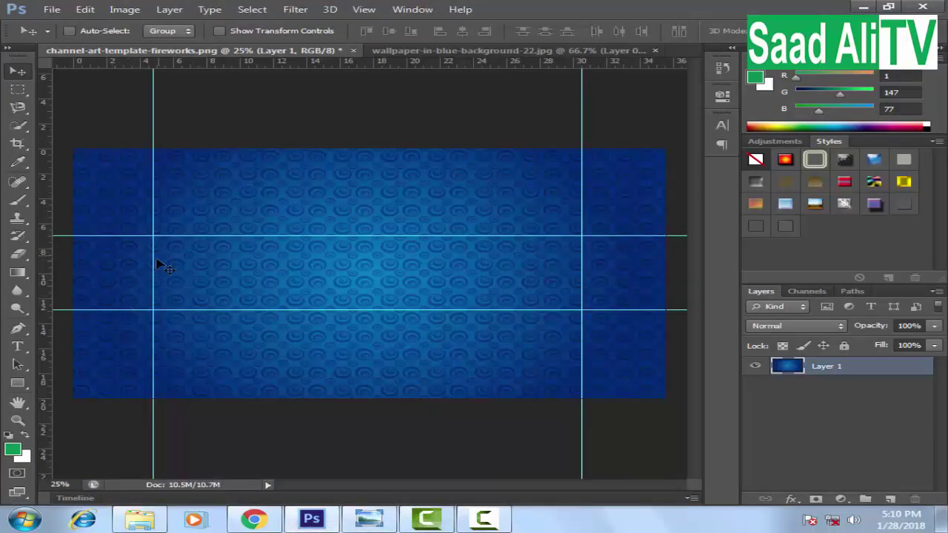
pyautogui.click(369, 518)
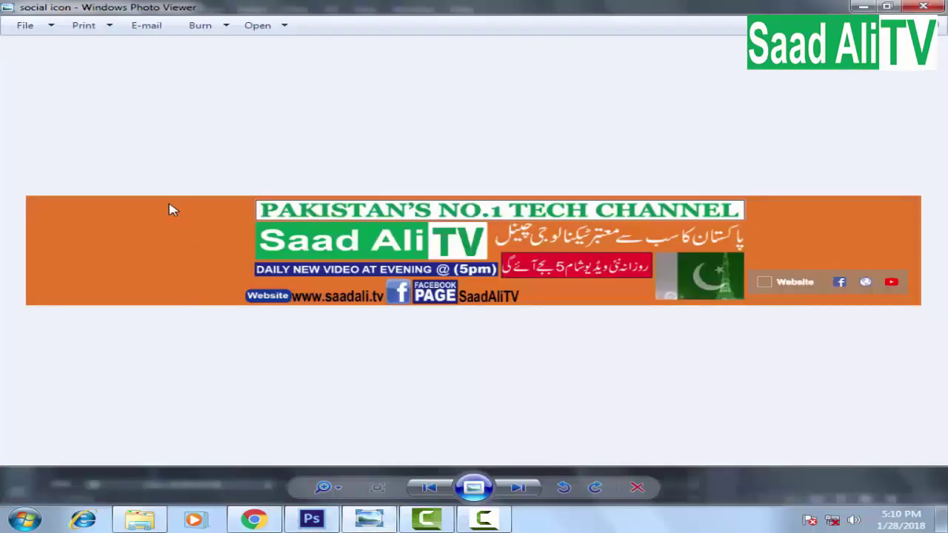
pyautogui.click(254, 519)
pyautogui.click(311, 519)
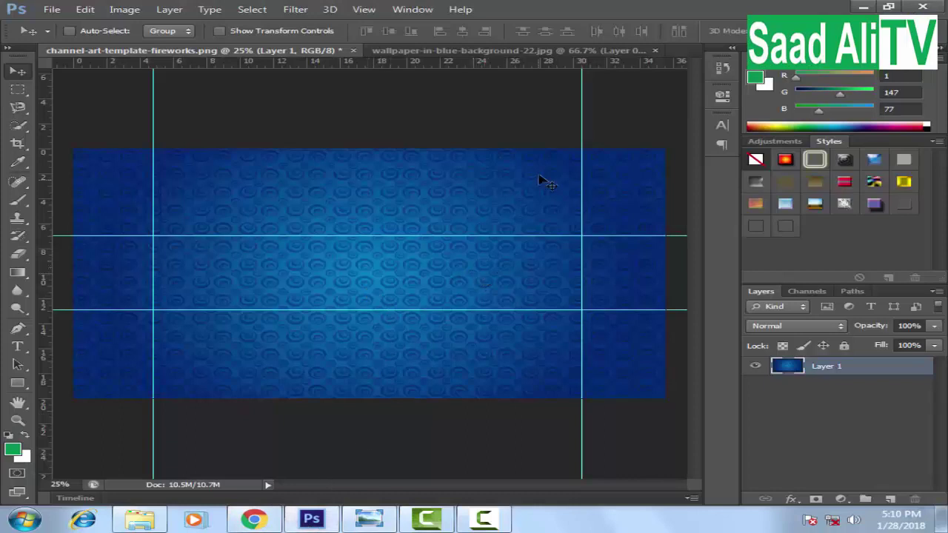
# - Close the wallpaper-in-blue-background-22.jpg document
pyautogui.click(622, 50)
pyautogui.click(655, 50)
pyautogui.click(488, 207)
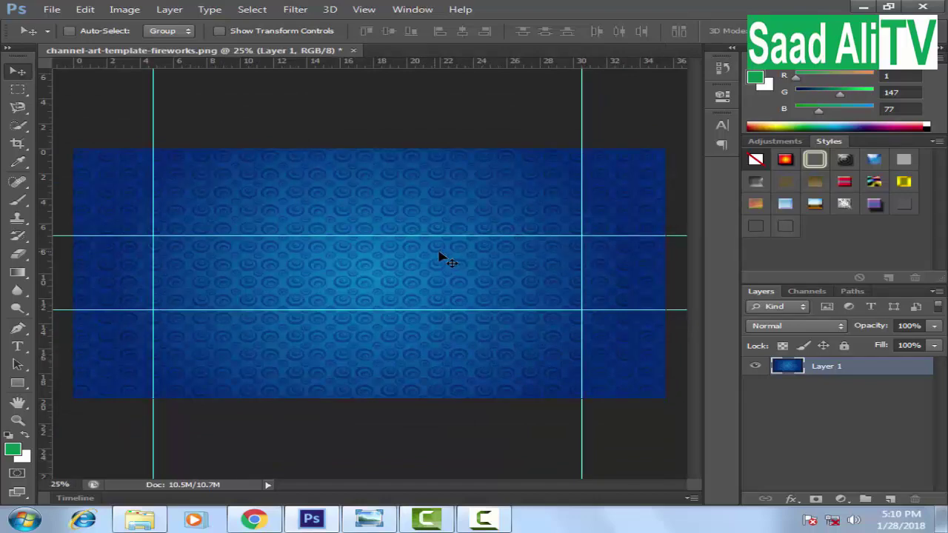
# - Open the SAAD ALI TV.png logo image from My Documents
pyautogui.click(52, 9)
pyautogui.click(61, 37)
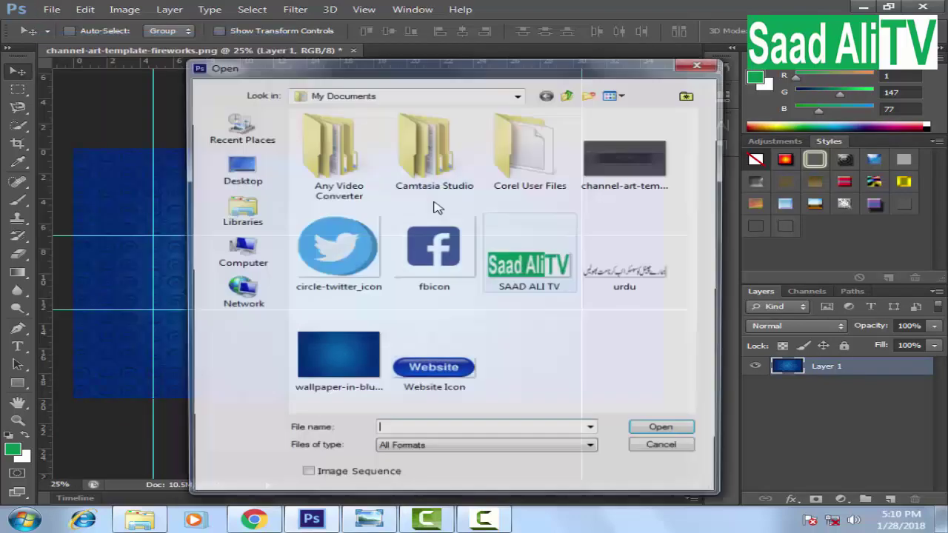
pyautogui.click(533, 255)
pyautogui.click(651, 431)
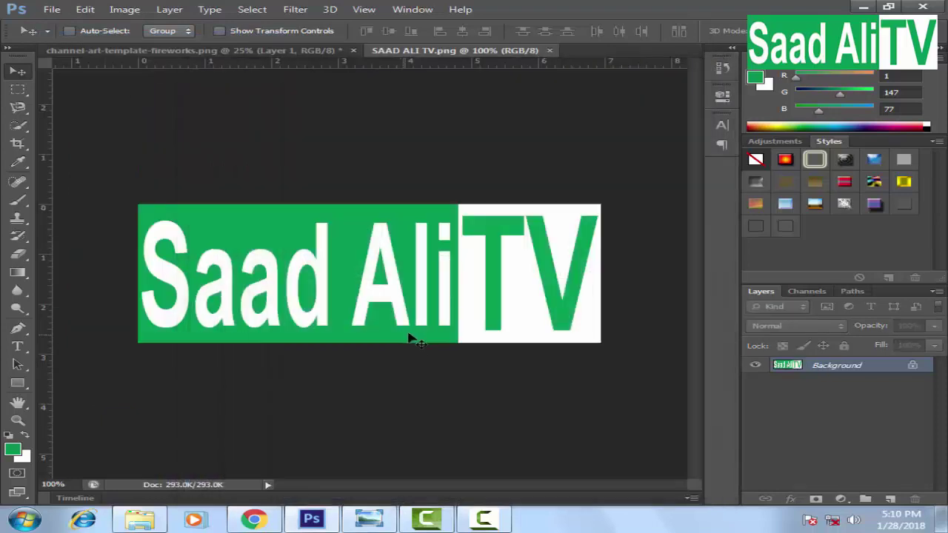
# - Convert the logo's locked Background into a regular layer and copy it into the channel-art-template-fireworks.png document
pyautogui.doubleClick(914, 368)
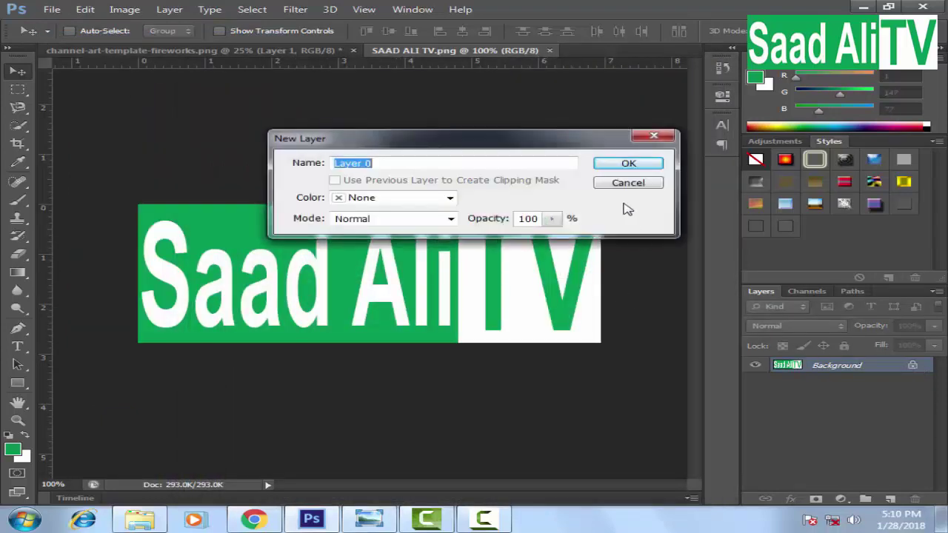
pyautogui.click(631, 165)
pyautogui.moveTo(267, 274); pyautogui.dragTo(443, 257)
# - Scale the logo to about 180% width and 88.5% height and position it near the upper-right corner of the guide area
pyautogui.hotkey('ctrl', 't')
pyautogui.moveTo(386, 269); pyautogui.dragTo(363, 260)
pyautogui.moveTo(567, 260); pyautogui.dragTo(572, 259)
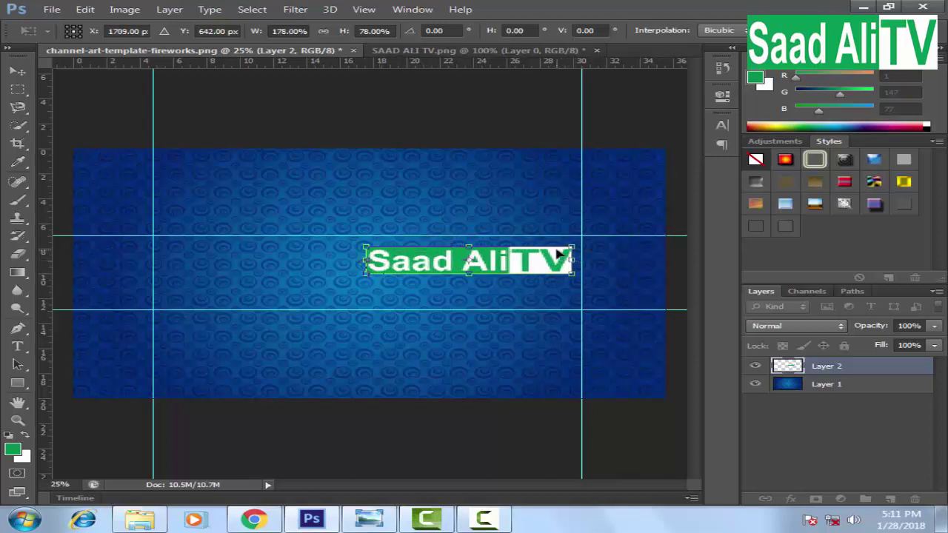
pyautogui.hotkey('ctrl', '+')
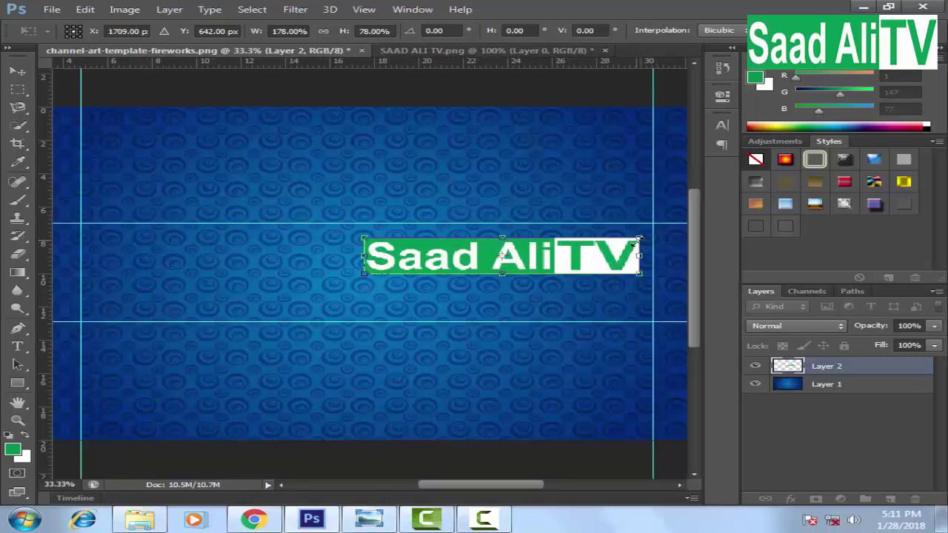
pyautogui.moveTo(636, 241); pyautogui.dragTo(642, 233)
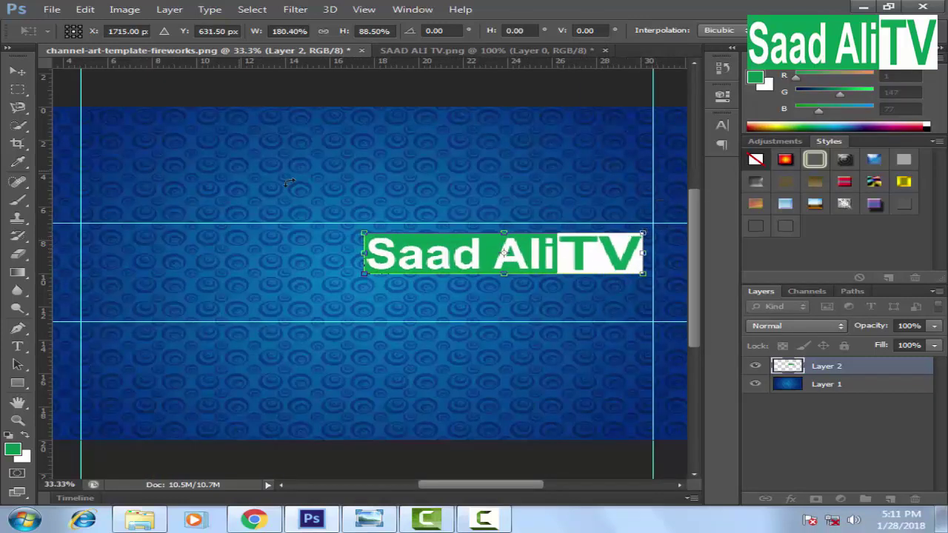
pyautogui.click(18, 71)
pyautogui.click(400, 205)
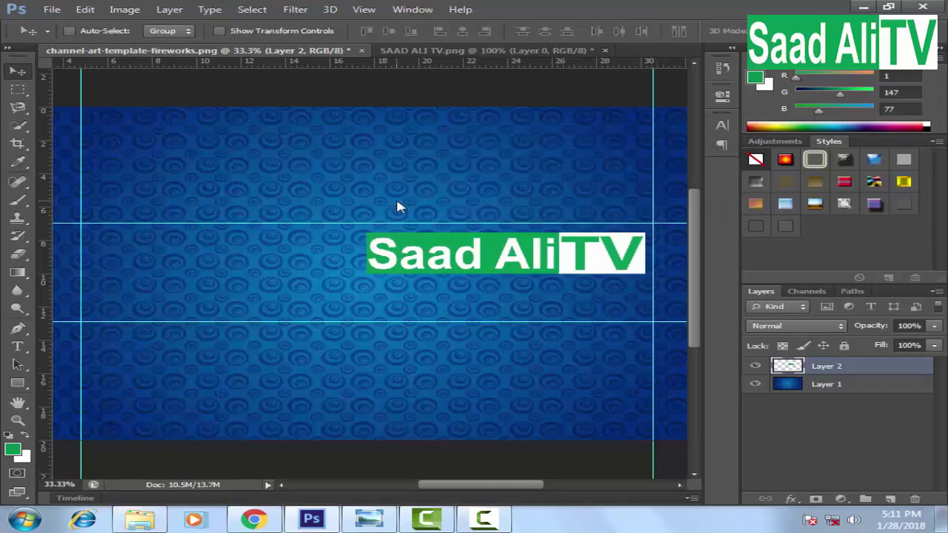
pyautogui.hotkey('shift', 'Right')
pyautogui.hotkey('shift', 'Up')
pyautogui.hotkey('shift', 'Up')
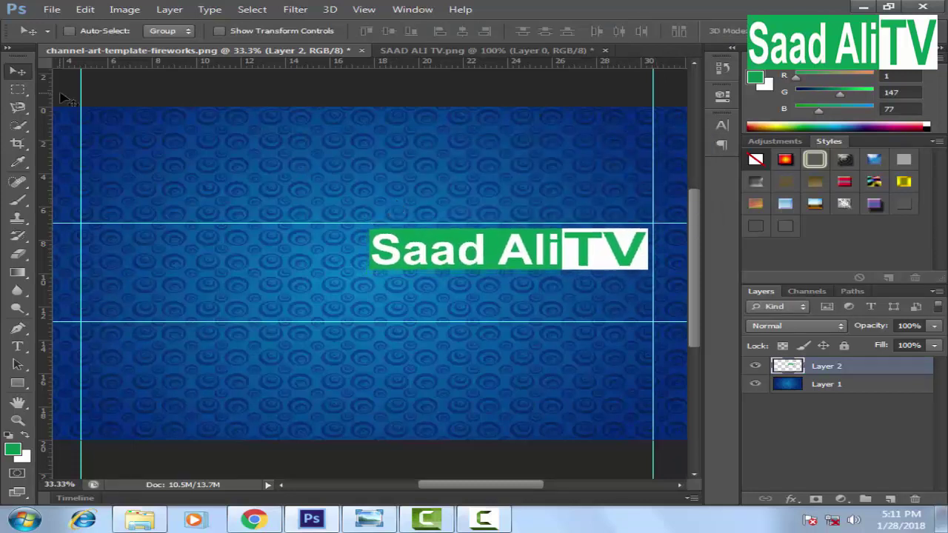
# - Close SAAD ALI TV.png without saving and open the urdu and Website Icon images together from My Documents
pyautogui.click(604, 50)
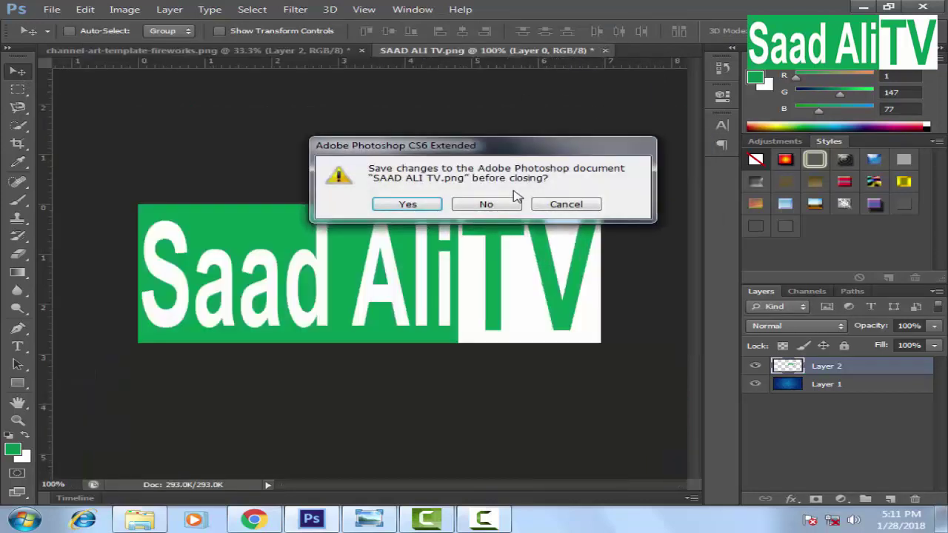
pyautogui.click(492, 204)
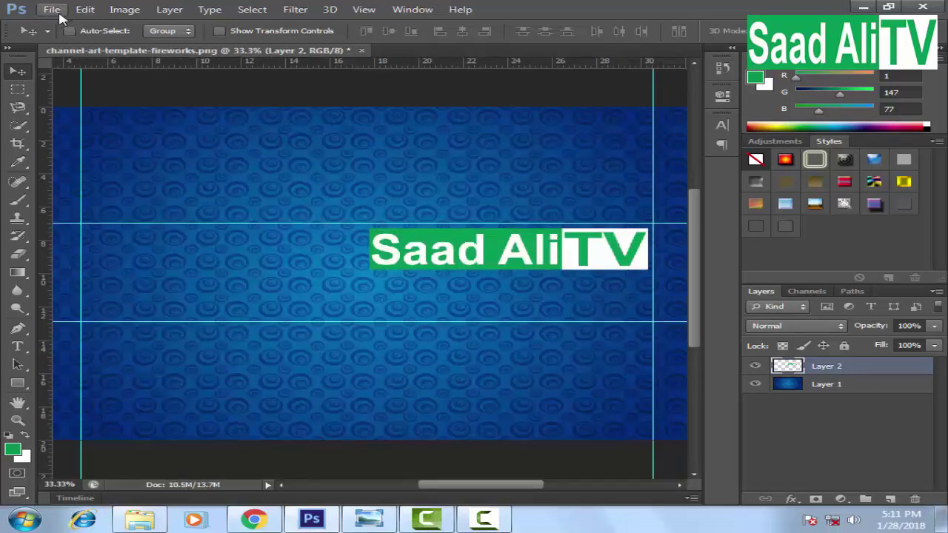
pyautogui.click(52, 9)
pyautogui.click(74, 38)
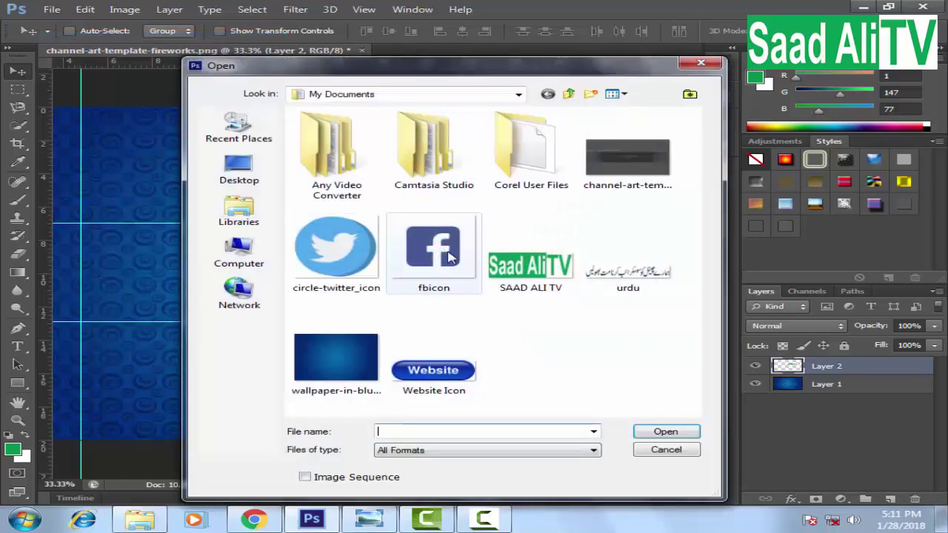
pyautogui.click(449, 256)
pyautogui.click(337, 251)
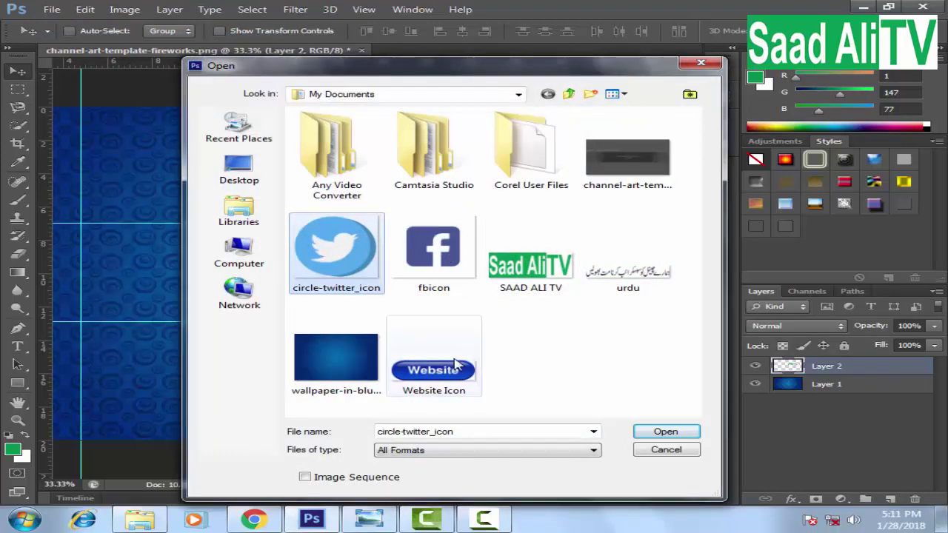
pyautogui.click(431, 371)
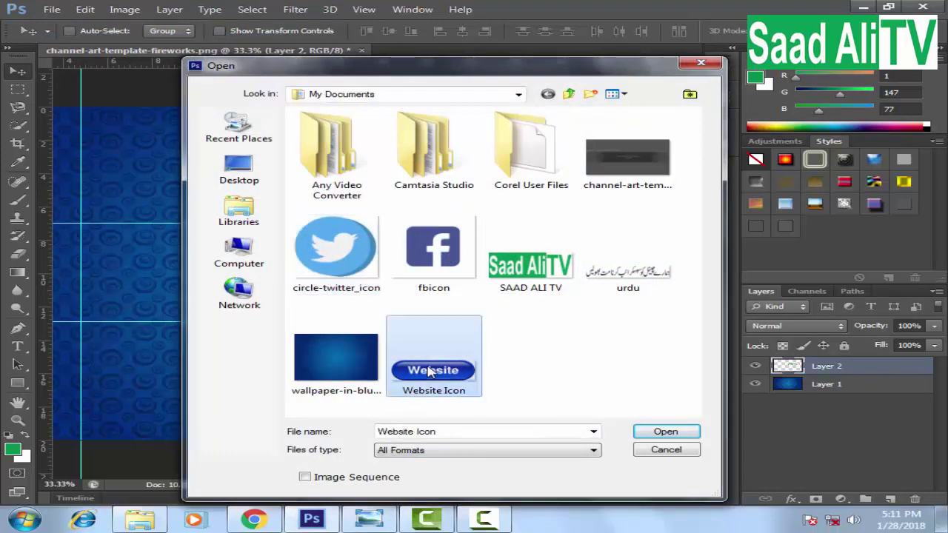
pyautogui.keyDown('ctrl'); pyautogui.click(627, 288); pyautogui.keyUp('ctrl')
pyautogui.click(666, 431)
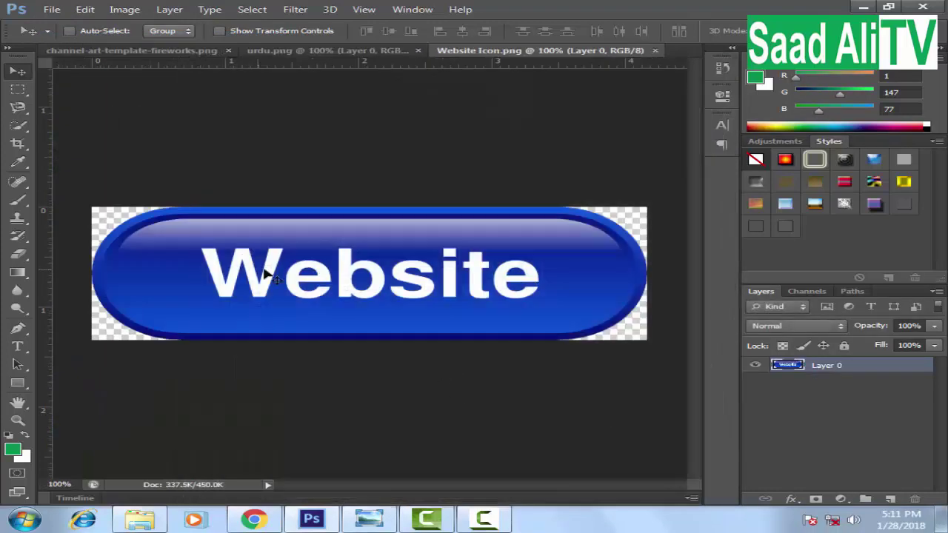
# - Copy the Website button into the channel art, scaled to about 58% width and 45% height, in the lower-left corner of the guides
pyautogui.moveTo(237, 223); pyautogui.dragTo(145, 53)
pyautogui.moveTo(189, 282); pyautogui.dragTo(147, 310)
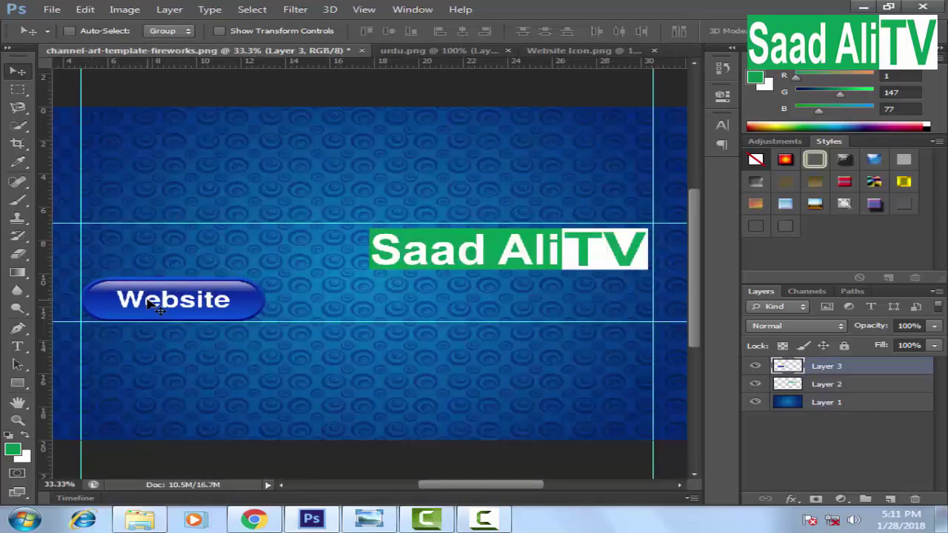
pyautogui.hotkey('ctrl', 't')
pyautogui.moveTo(263, 279); pyautogui.dragTo(188, 303)
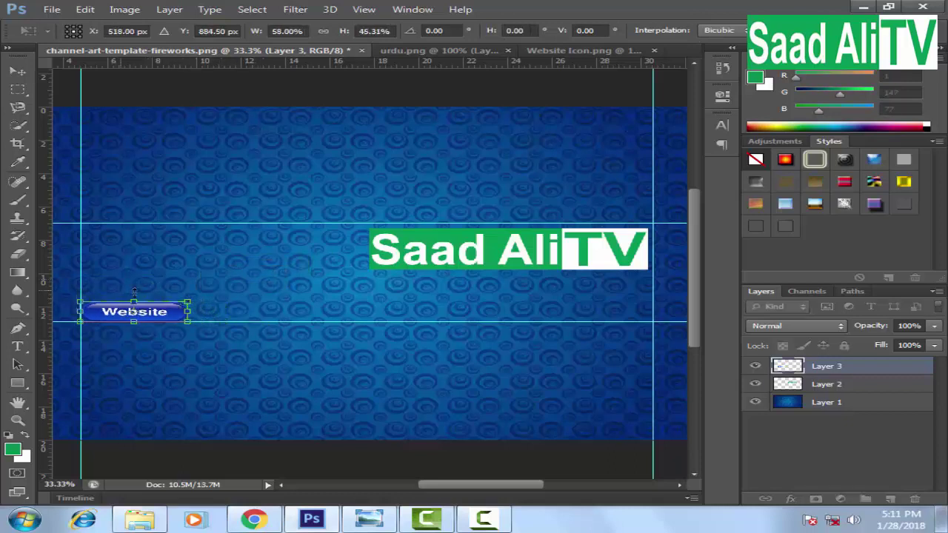
pyautogui.click(18, 71)
pyautogui.click(417, 204)
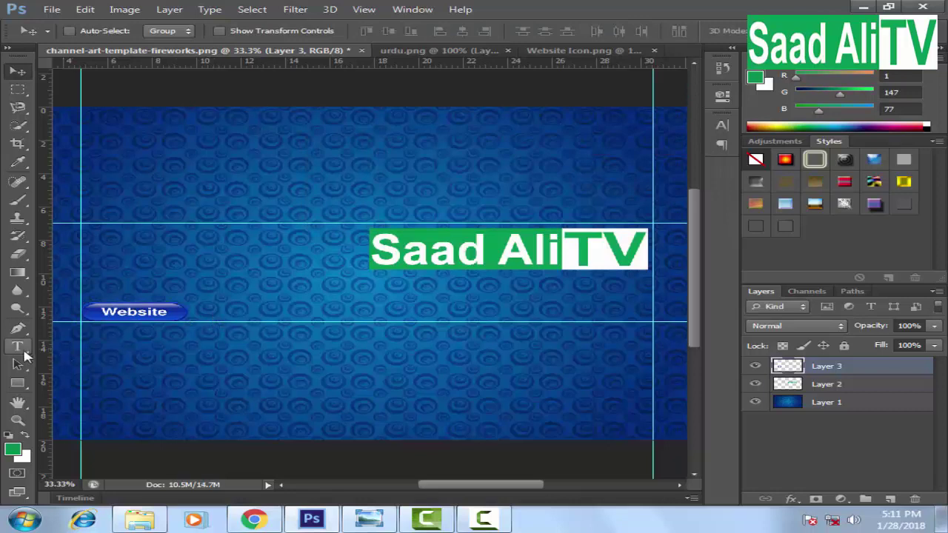
pyautogui.press('t')
pyautogui.click(199, 312)
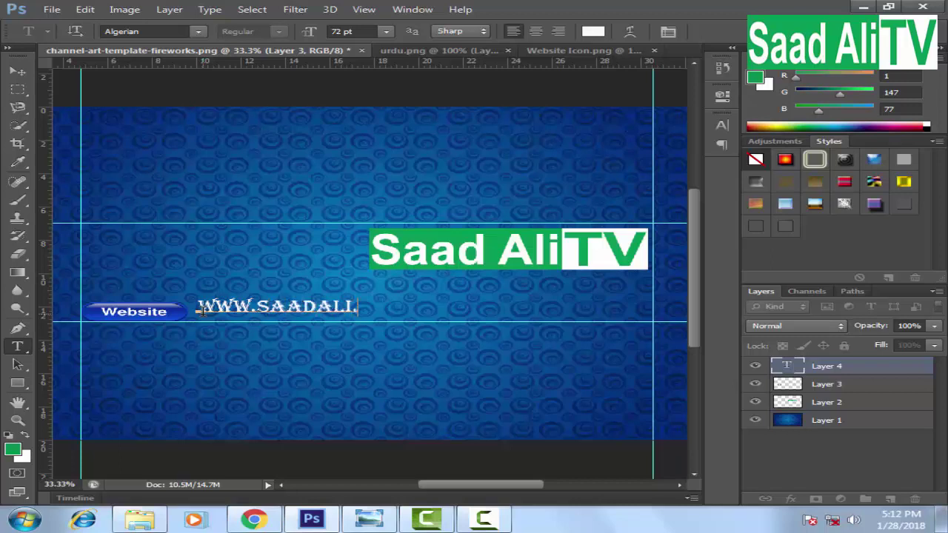
pyautogui.click(18, 71)
pyautogui.click(18, 348)
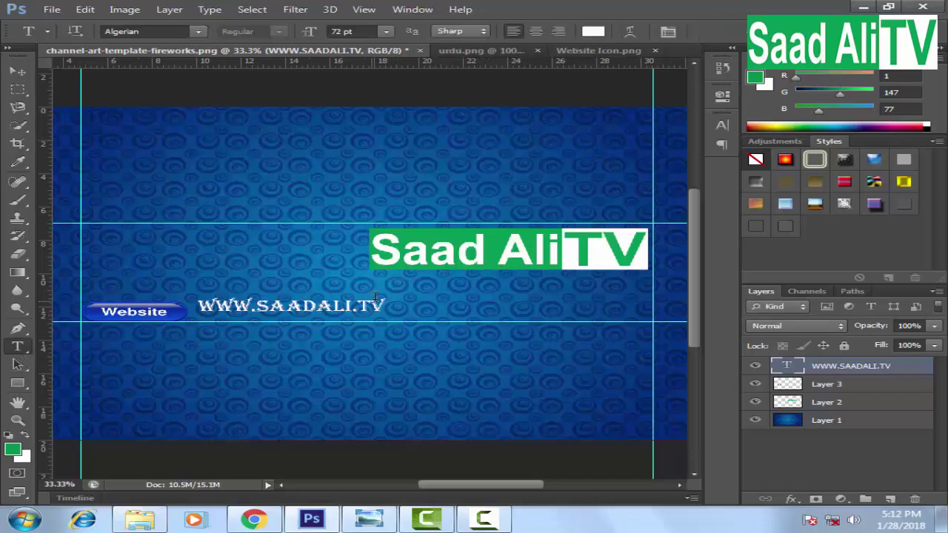
pyautogui.moveTo(385, 305); pyautogui.dragTo(195, 307)
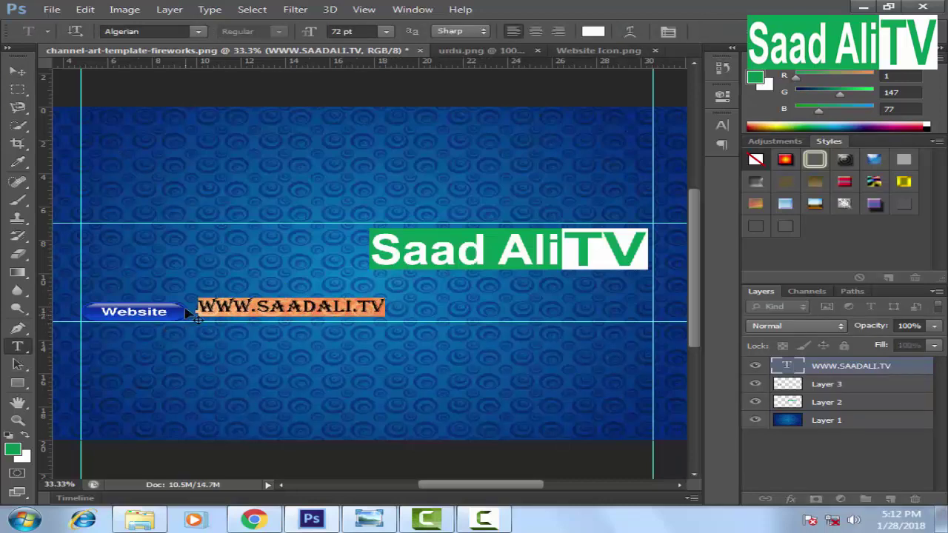
pyautogui.click(197, 32)
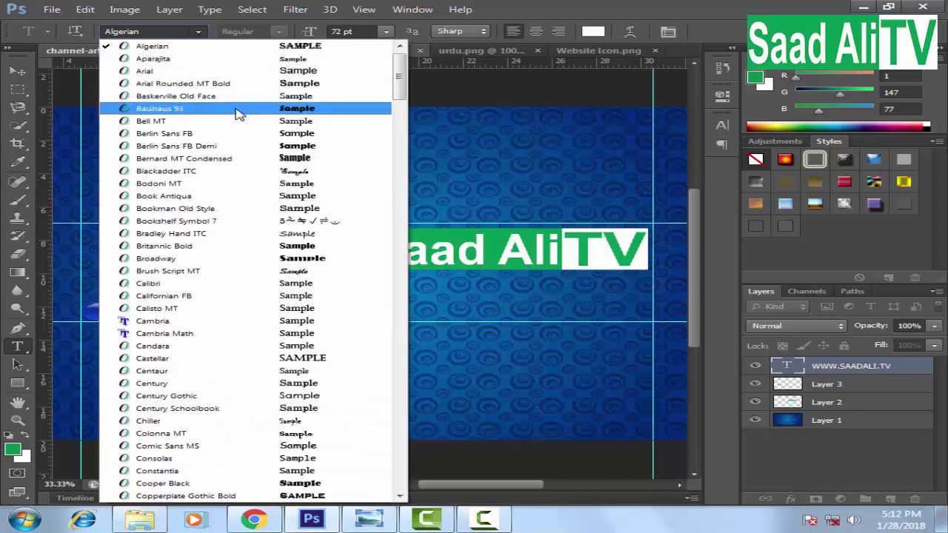
pyautogui.scroll(1, 249, 111)
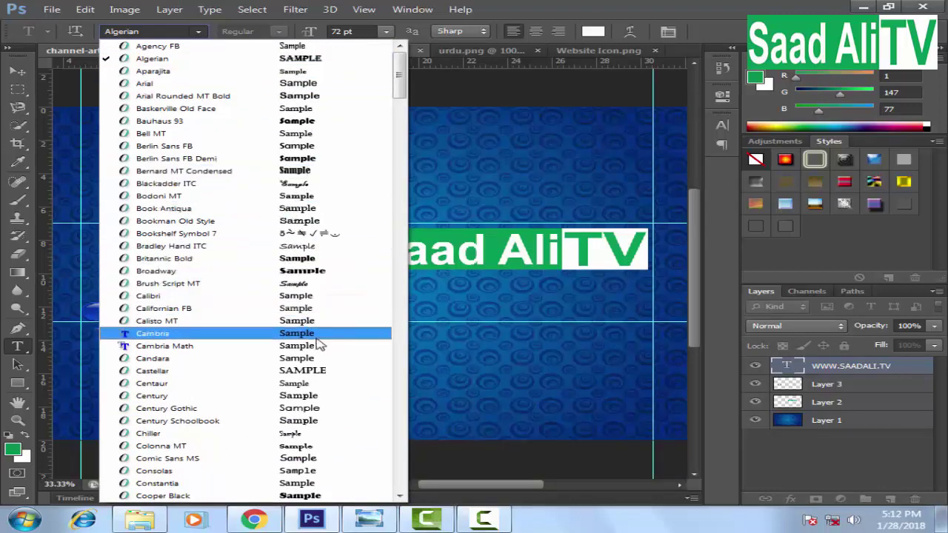
pyautogui.click(317, 371)
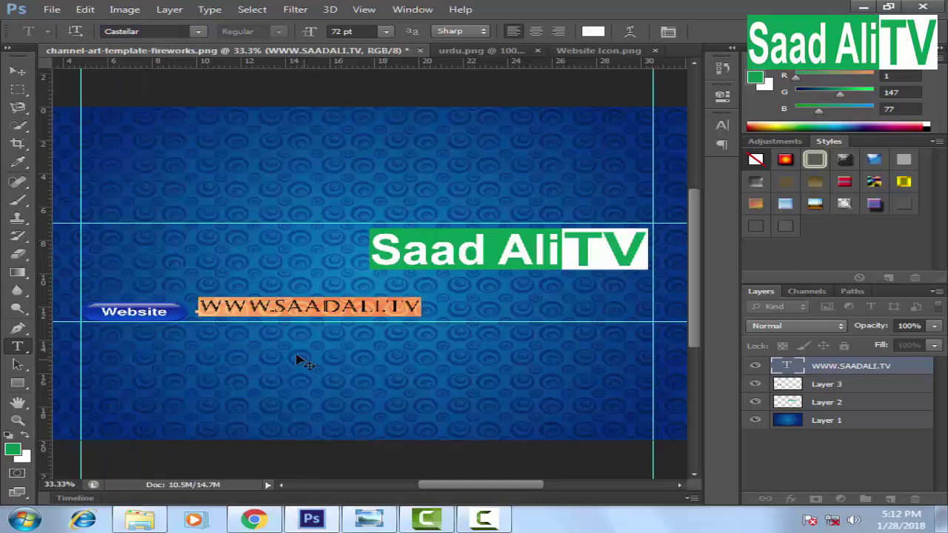
pyautogui.click(18, 72)
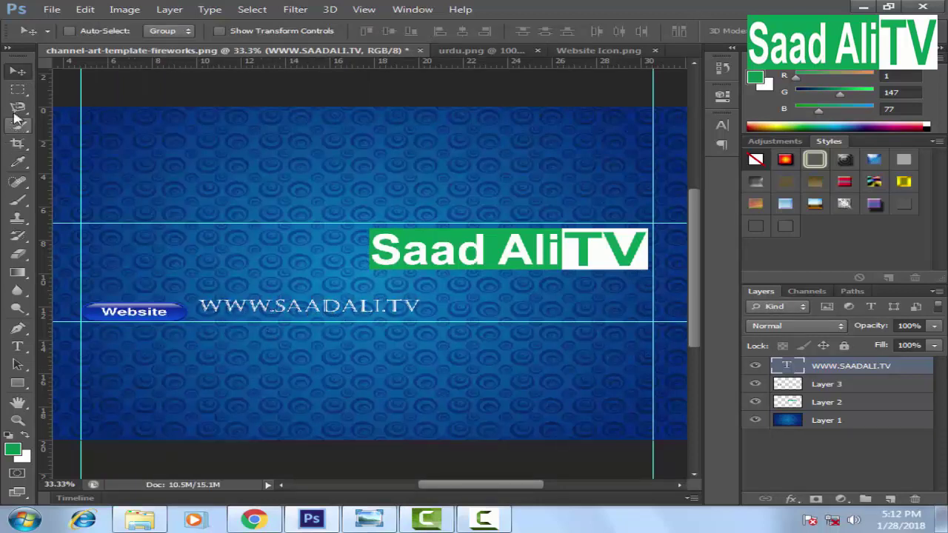
pyautogui.click(18, 346)
pyautogui.click(273, 305)
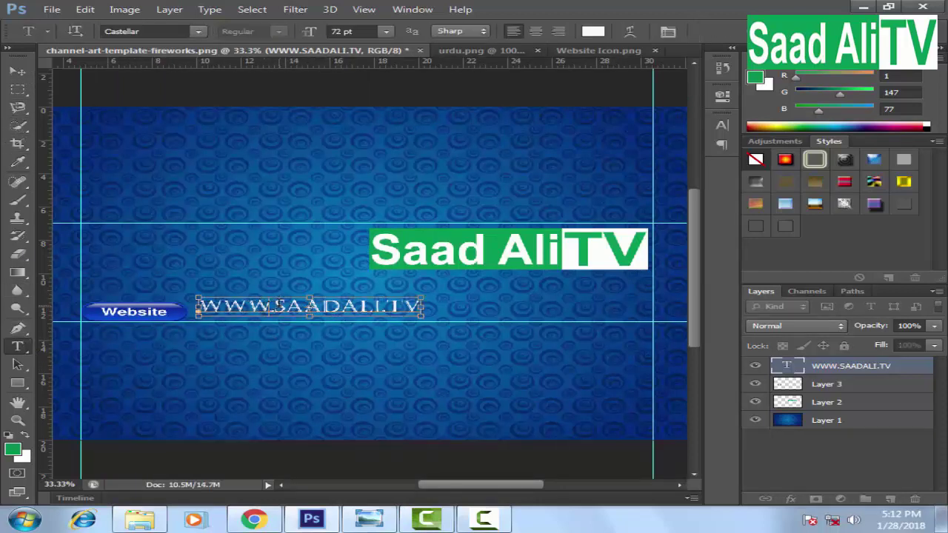
pyautogui.hotkey('ctrl', 'a')
pyautogui.click(197, 32)
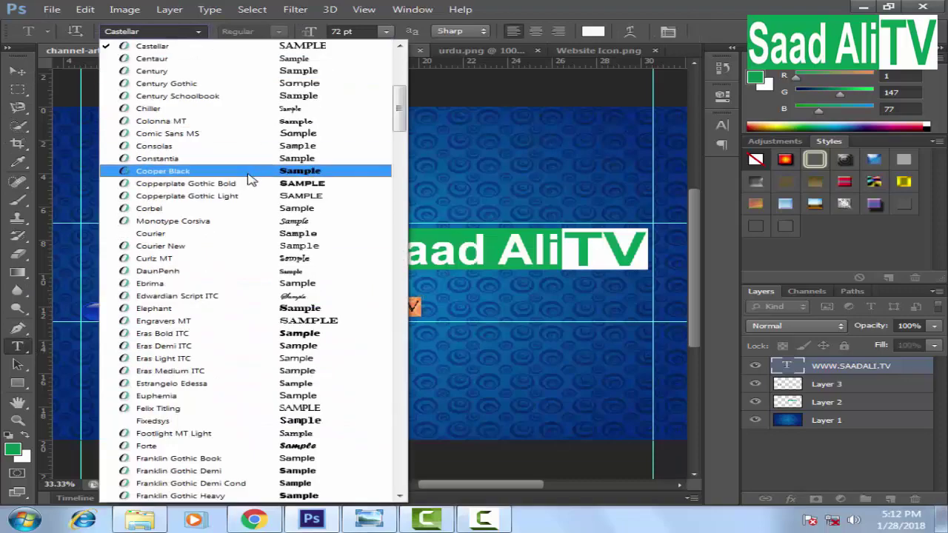
pyautogui.scroll(6, 252, 180)
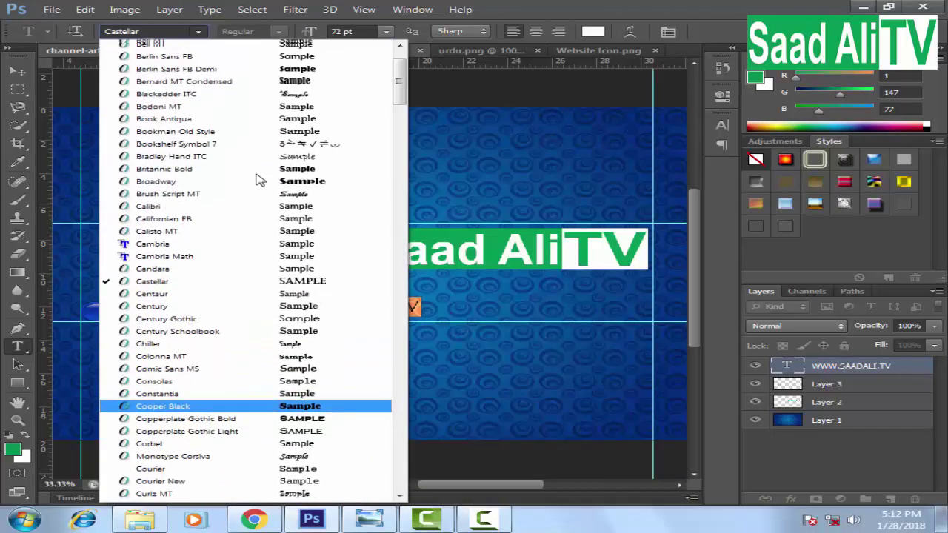
pyautogui.scroll(3, 259, 180)
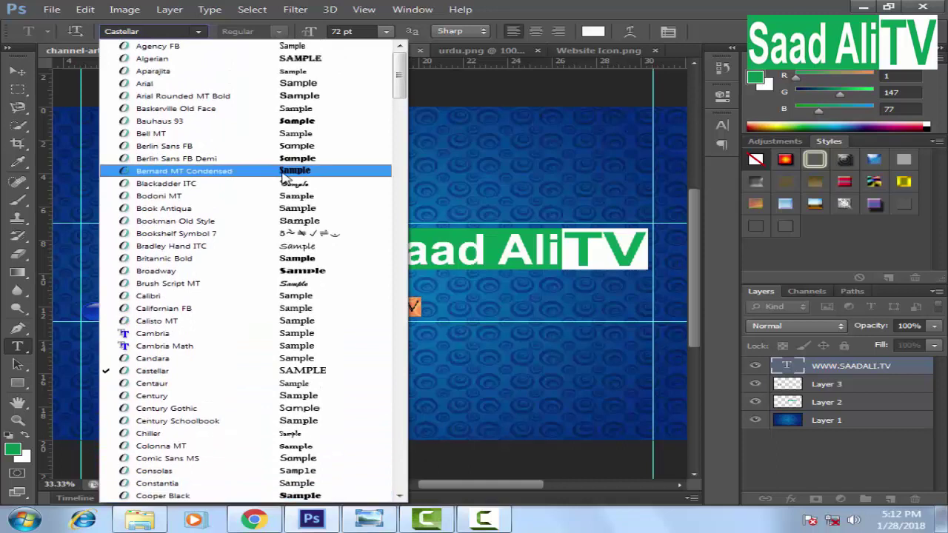
pyautogui.click(282, 171)
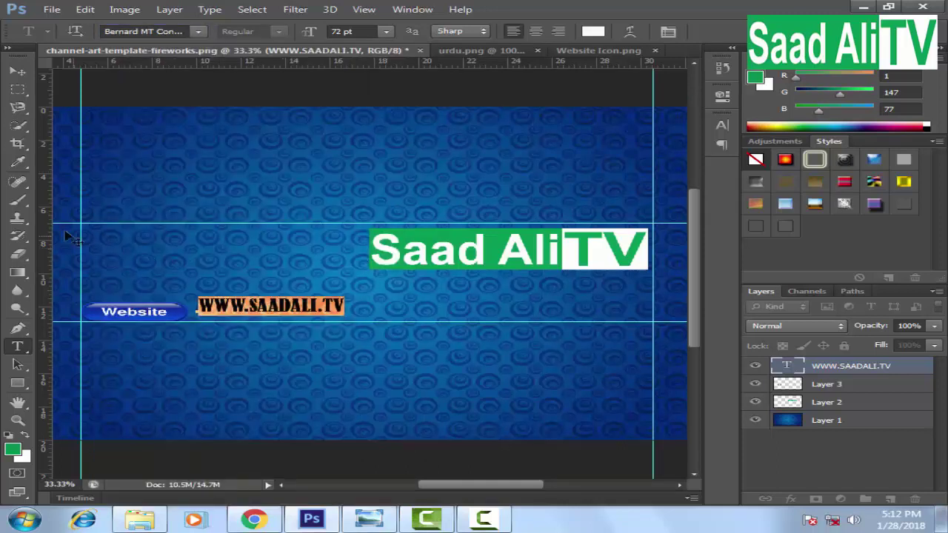
pyautogui.click(18, 71)
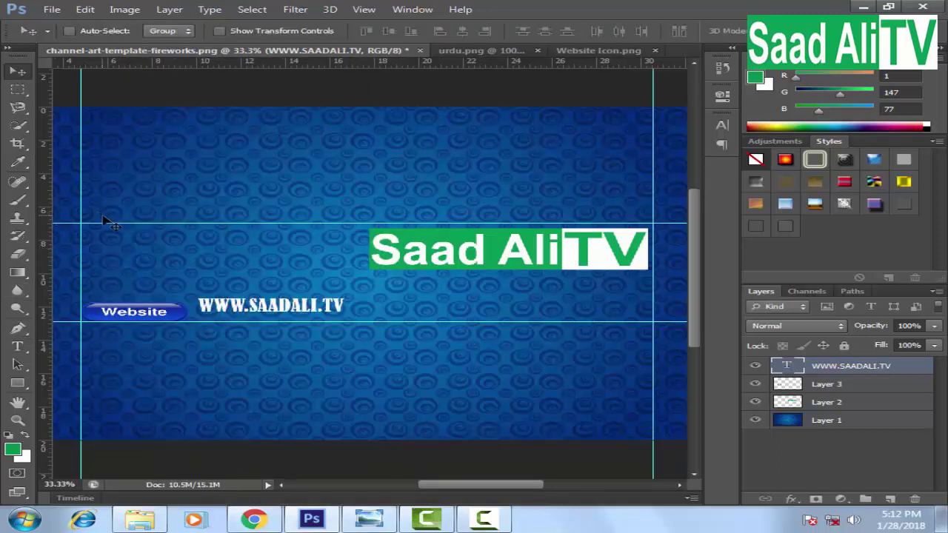
# - Stretch the website text to about 183% width and 100.5% height and align it beside the Website button on the lower guide
pyautogui.hotkey('ctrl', 't')
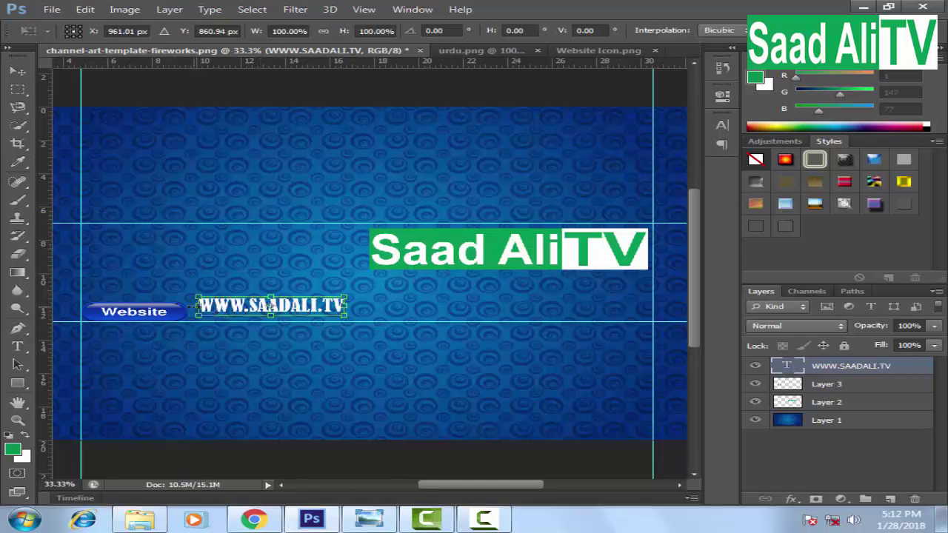
pyautogui.moveTo(195, 306); pyautogui.dragTo(185, 306)
pyautogui.moveTo(344, 305); pyautogui.dragTo(457, 305)
pyautogui.moveTo(279, 306); pyautogui.dragTo(276, 314)
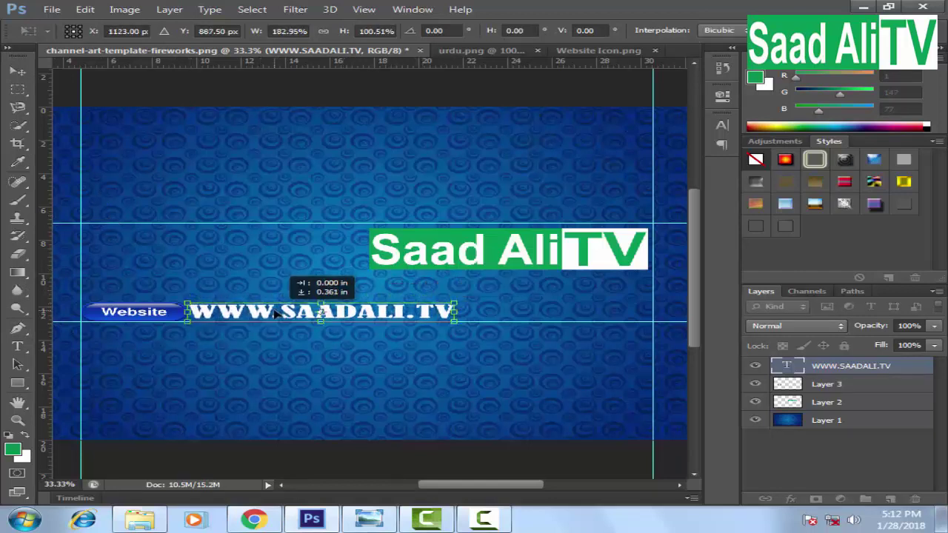
pyautogui.click(18, 71)
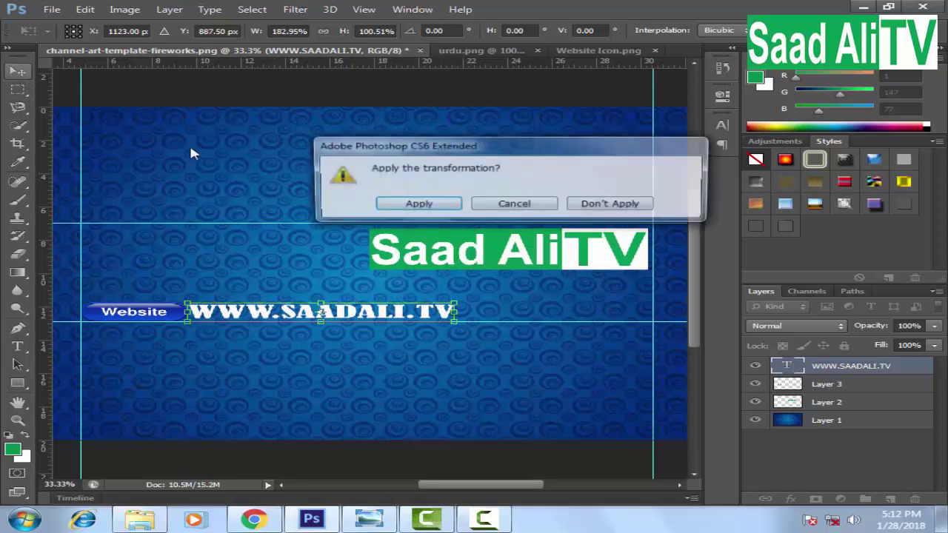
pyautogui.click(417, 205)
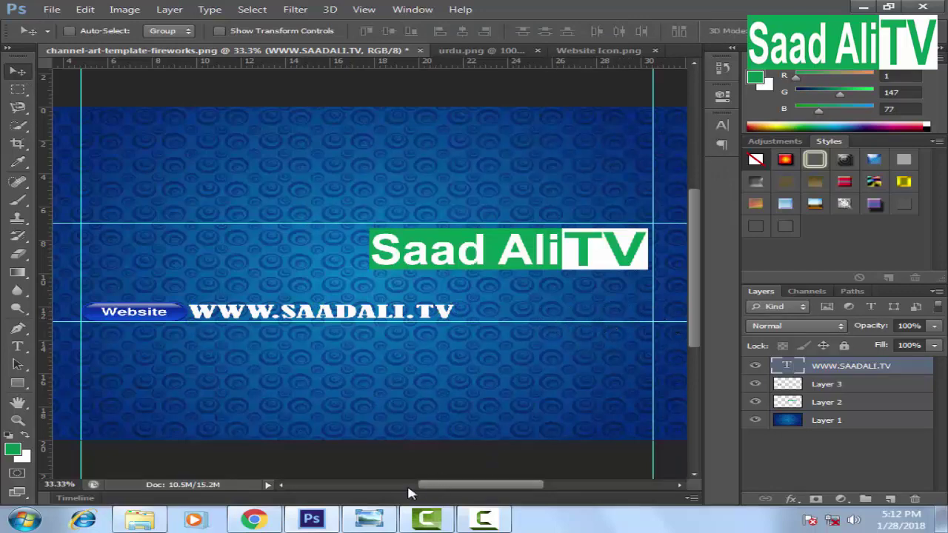
# - Consult the sample banner in Windows Photo Viewer, return to Photoshop and copy the Urdu text from urdu.png beneath the logo
pyautogui.click(369, 519)
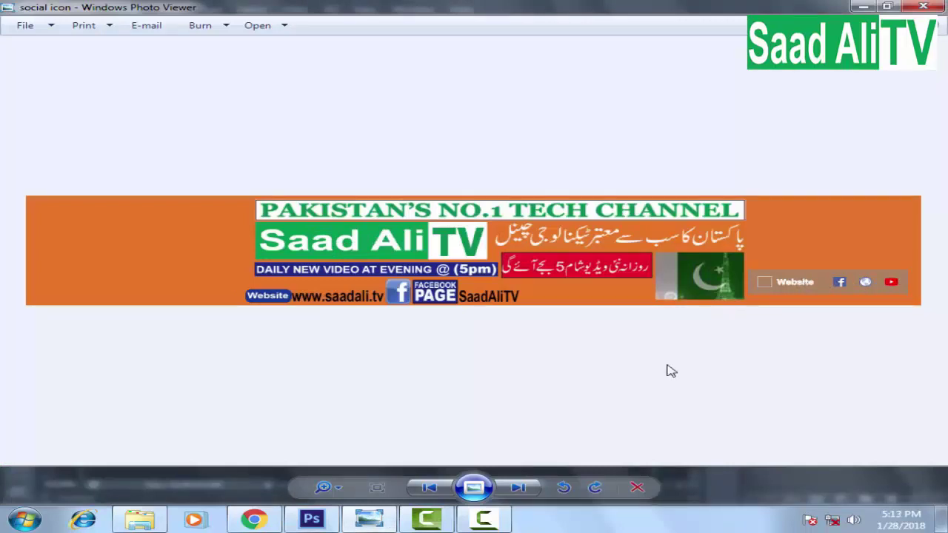
pyautogui.click(311, 518)
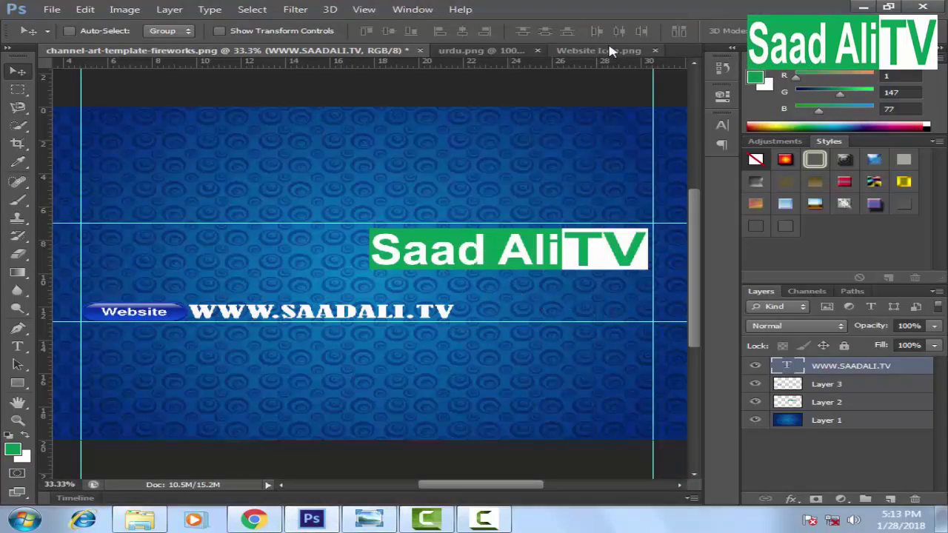
pyautogui.click(485, 50)
pyautogui.moveTo(326, 286); pyautogui.dragTo(538, 290)
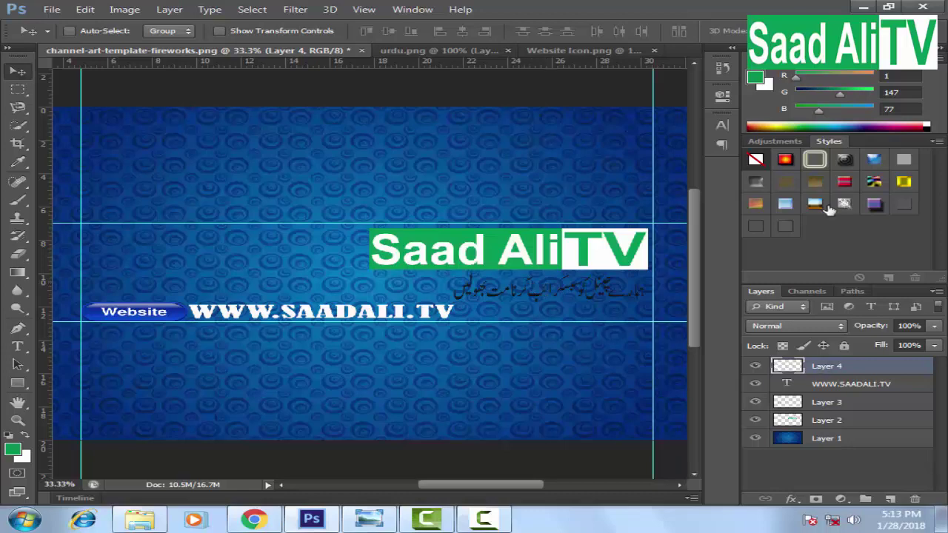
# - Give the Urdu text on Layer 4 the white outer glow style preset, plus a black stroke and a red colour overlay
pyautogui.click(811, 169)
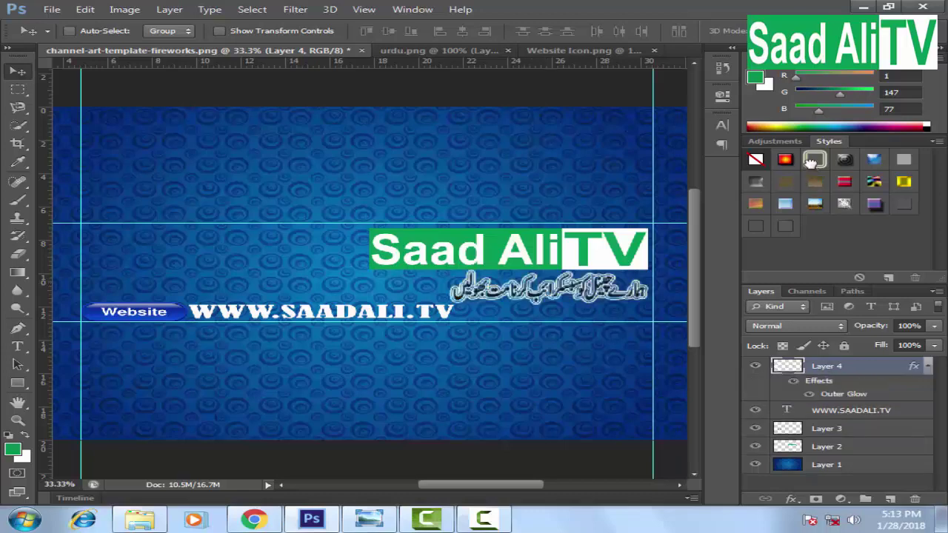
pyautogui.doubleClick(916, 368)
pyautogui.click(231, 318)
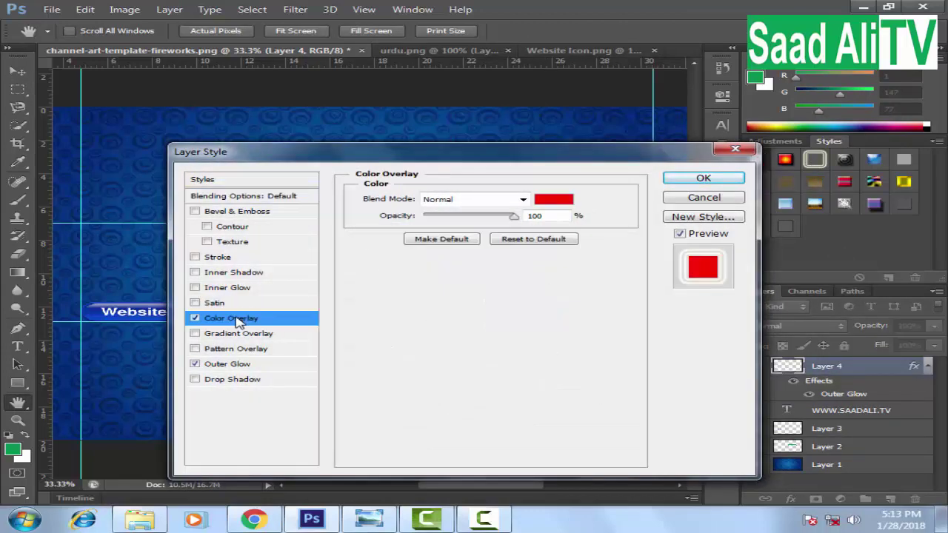
pyautogui.click(195, 257)
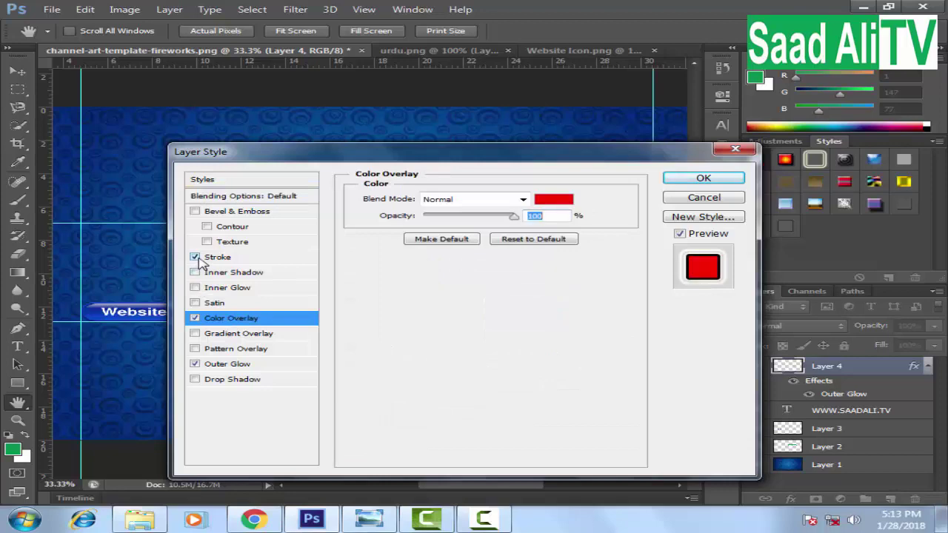
pyautogui.click(554, 201)
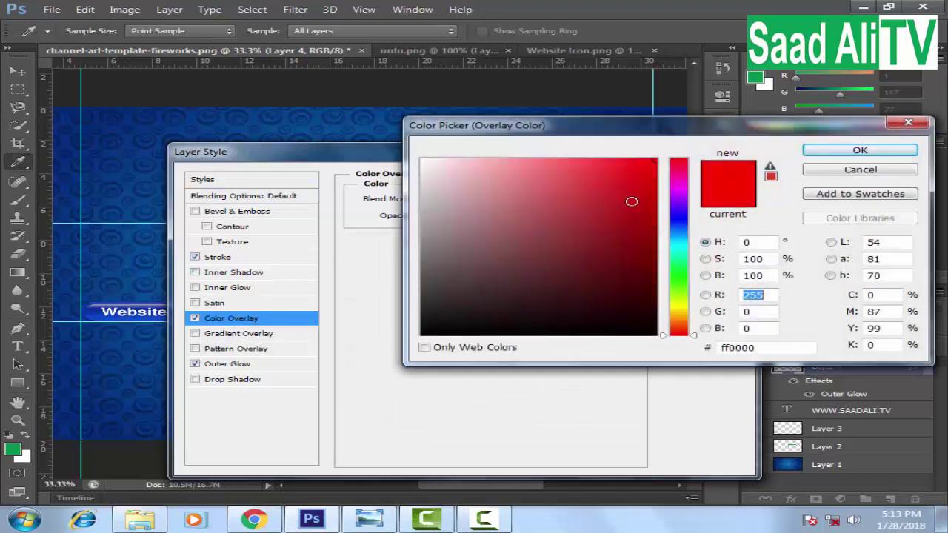
pyautogui.click(681, 276)
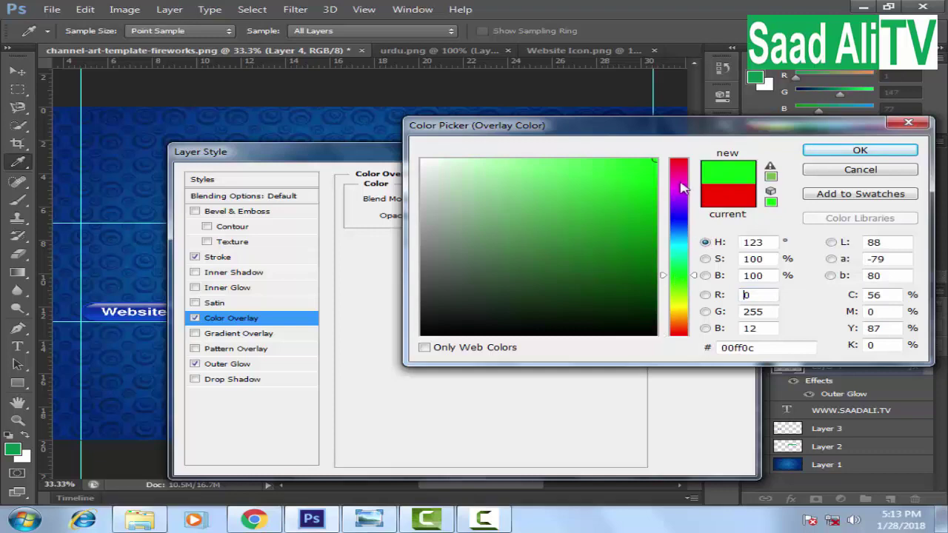
pyautogui.click(677, 159)
pyautogui.click(898, 150)
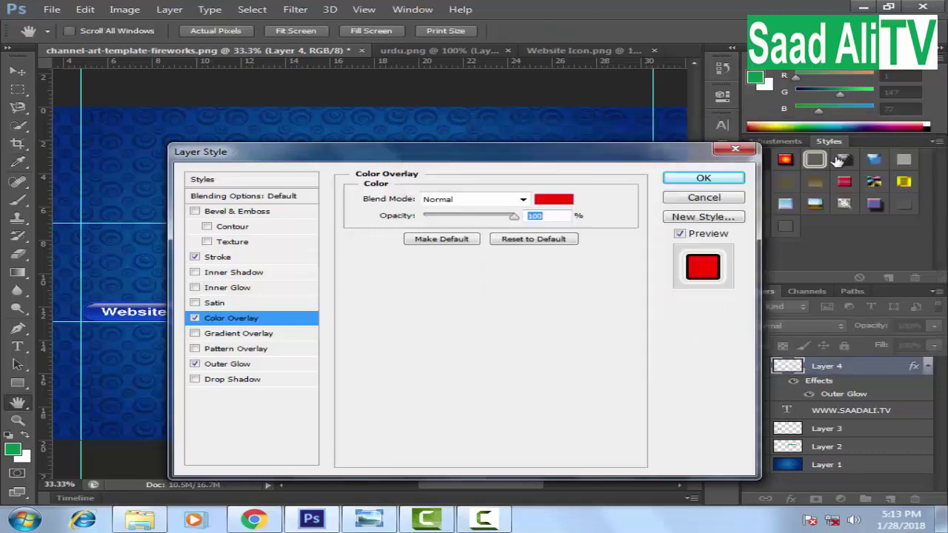
pyautogui.click(698, 179)
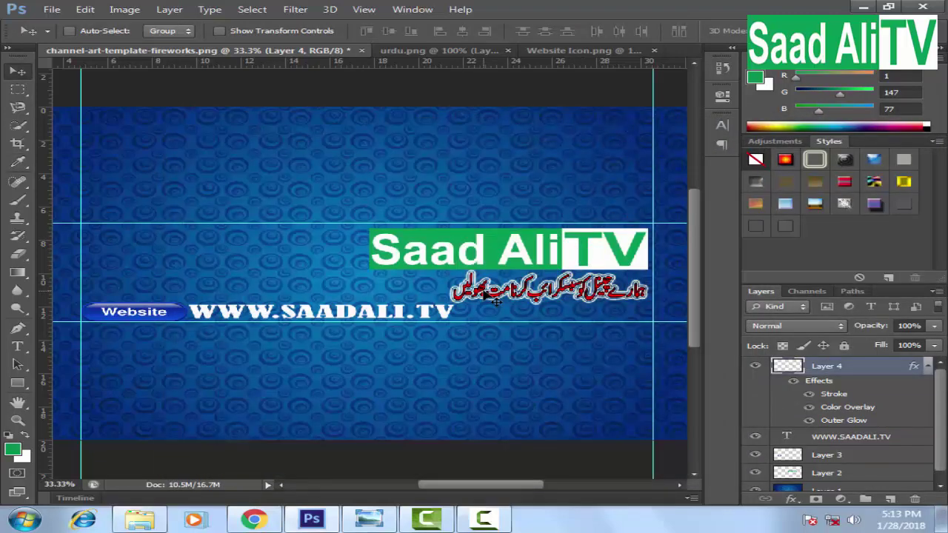
# - Stretch the Urdu text leftwards to about 147% width so it spans the logo above it, and apply the transformation
pyautogui.hotkey('ctrl', 't')
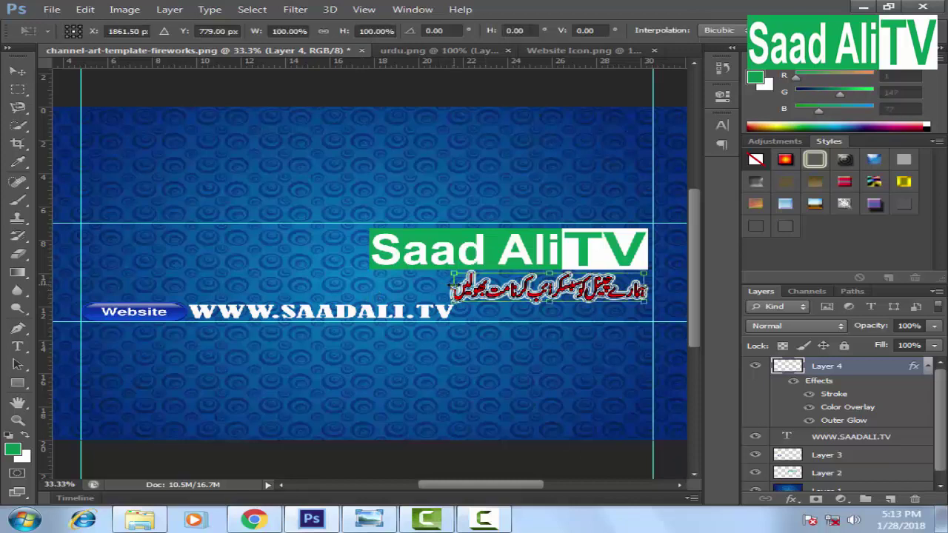
pyautogui.moveTo(450, 290); pyautogui.dragTo(361, 292)
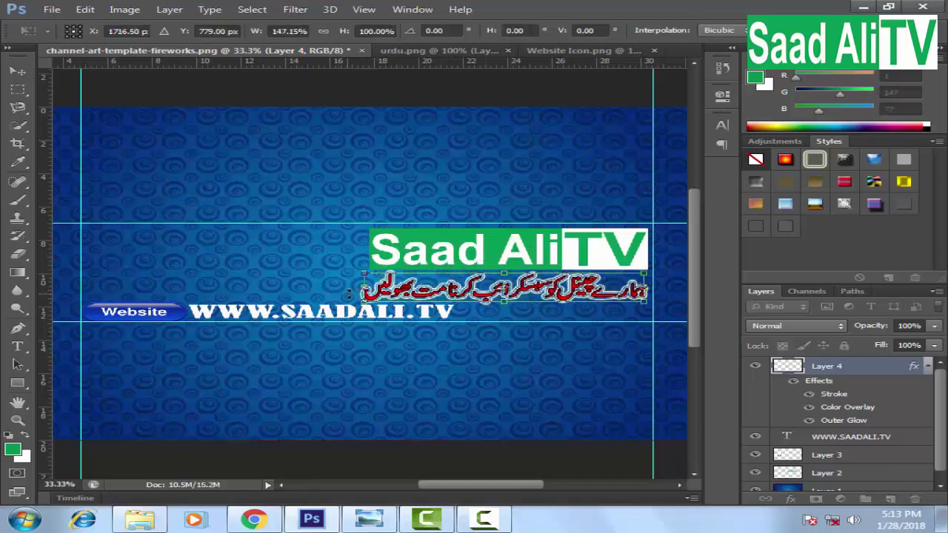
pyautogui.click(22, 70)
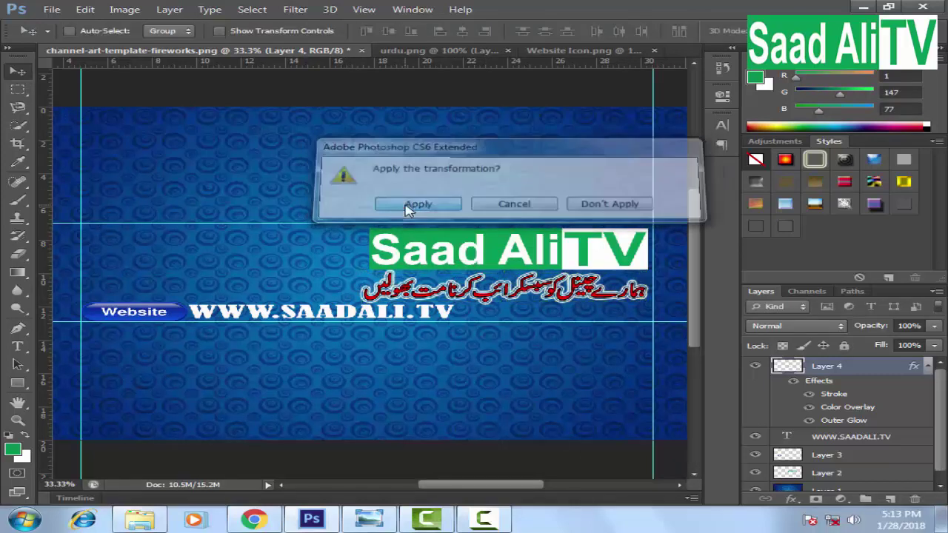
pyautogui.click(404, 205)
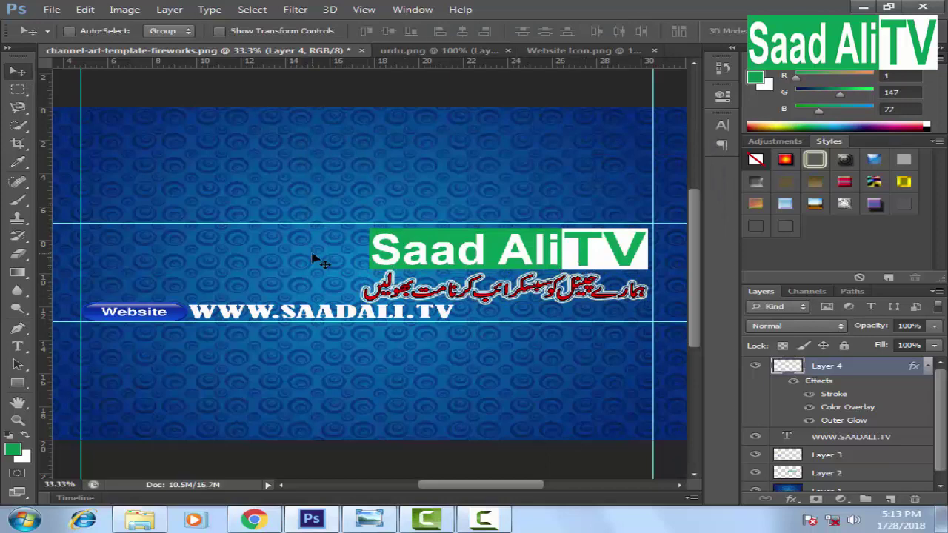